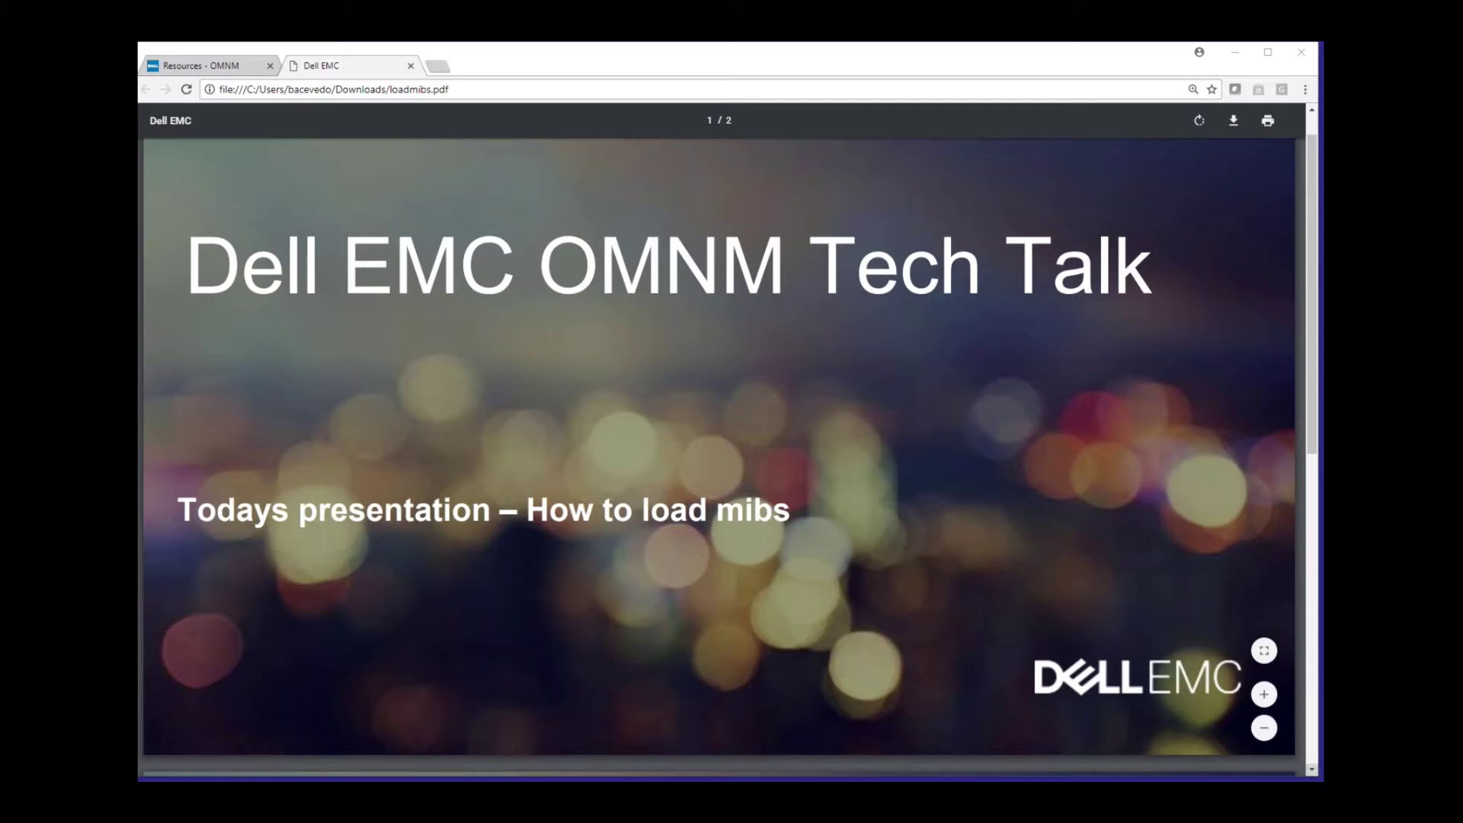
# Step: From the Resources tab, open Direct Access > MIB Browser for the S6000_ON switch (10.128.6.149)
pyautogui.click(189, 69)
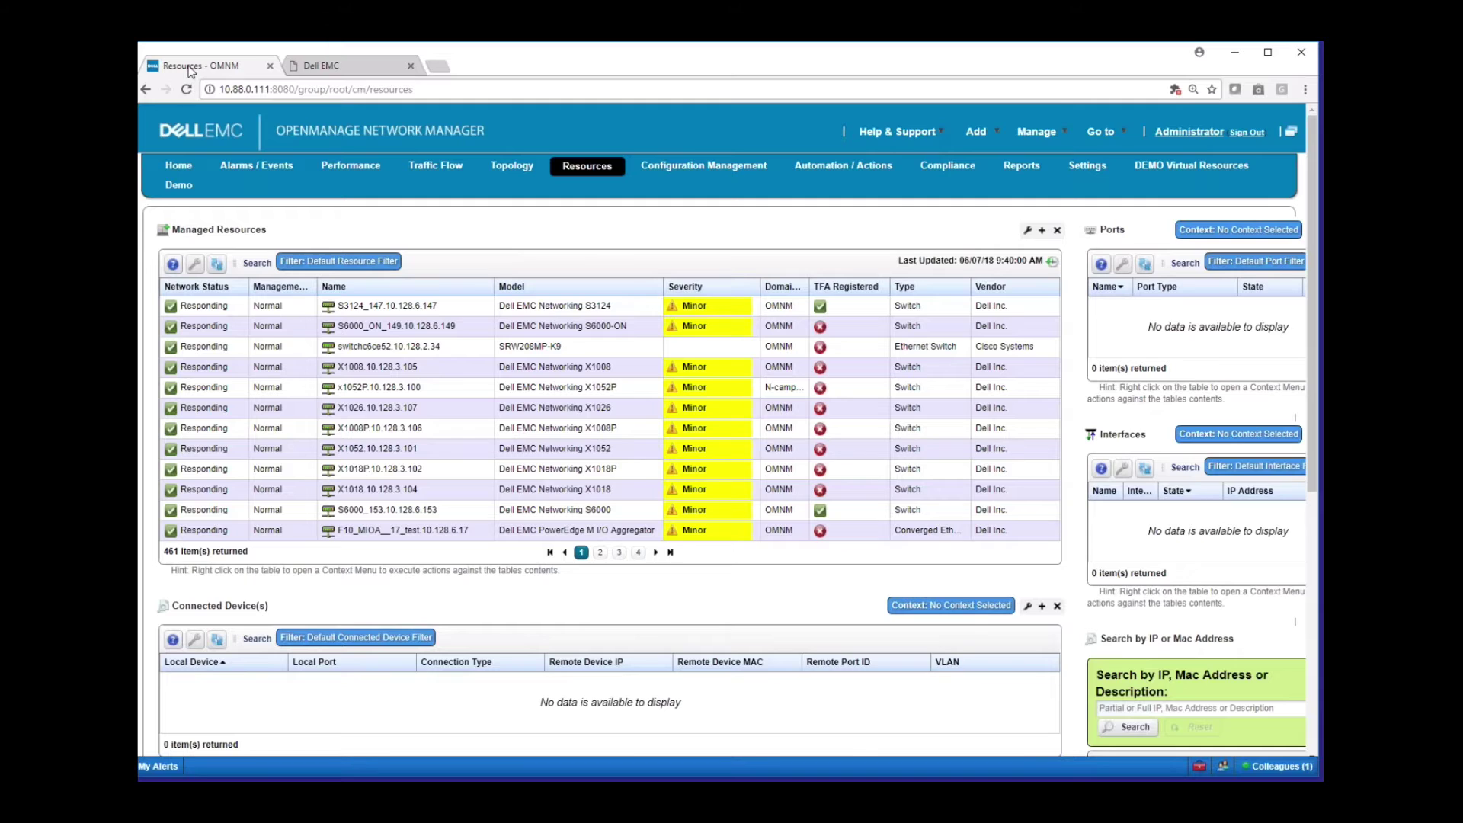
pyautogui.rightClick(397, 326)
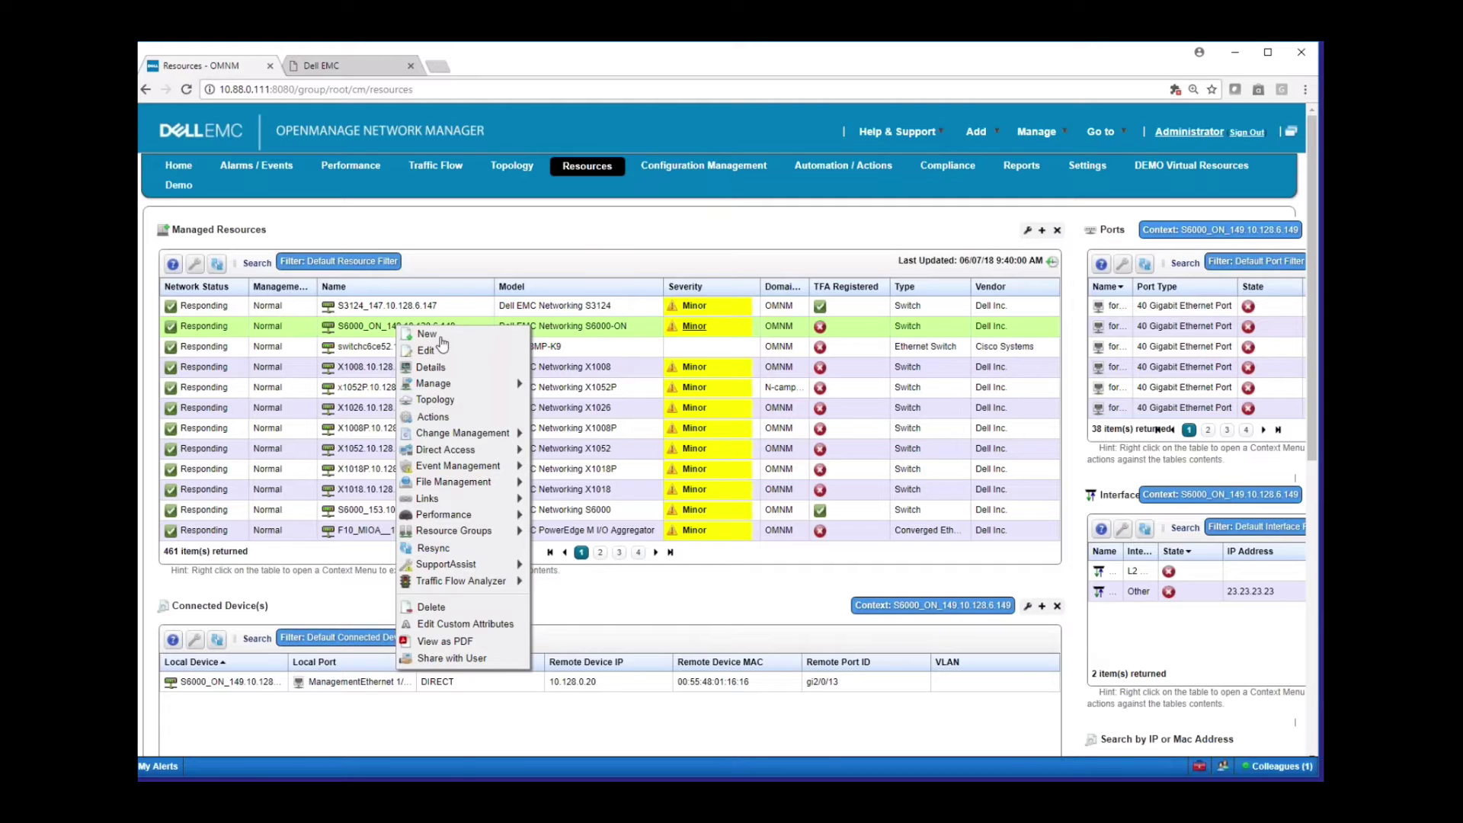
pyautogui.moveTo(457, 450)
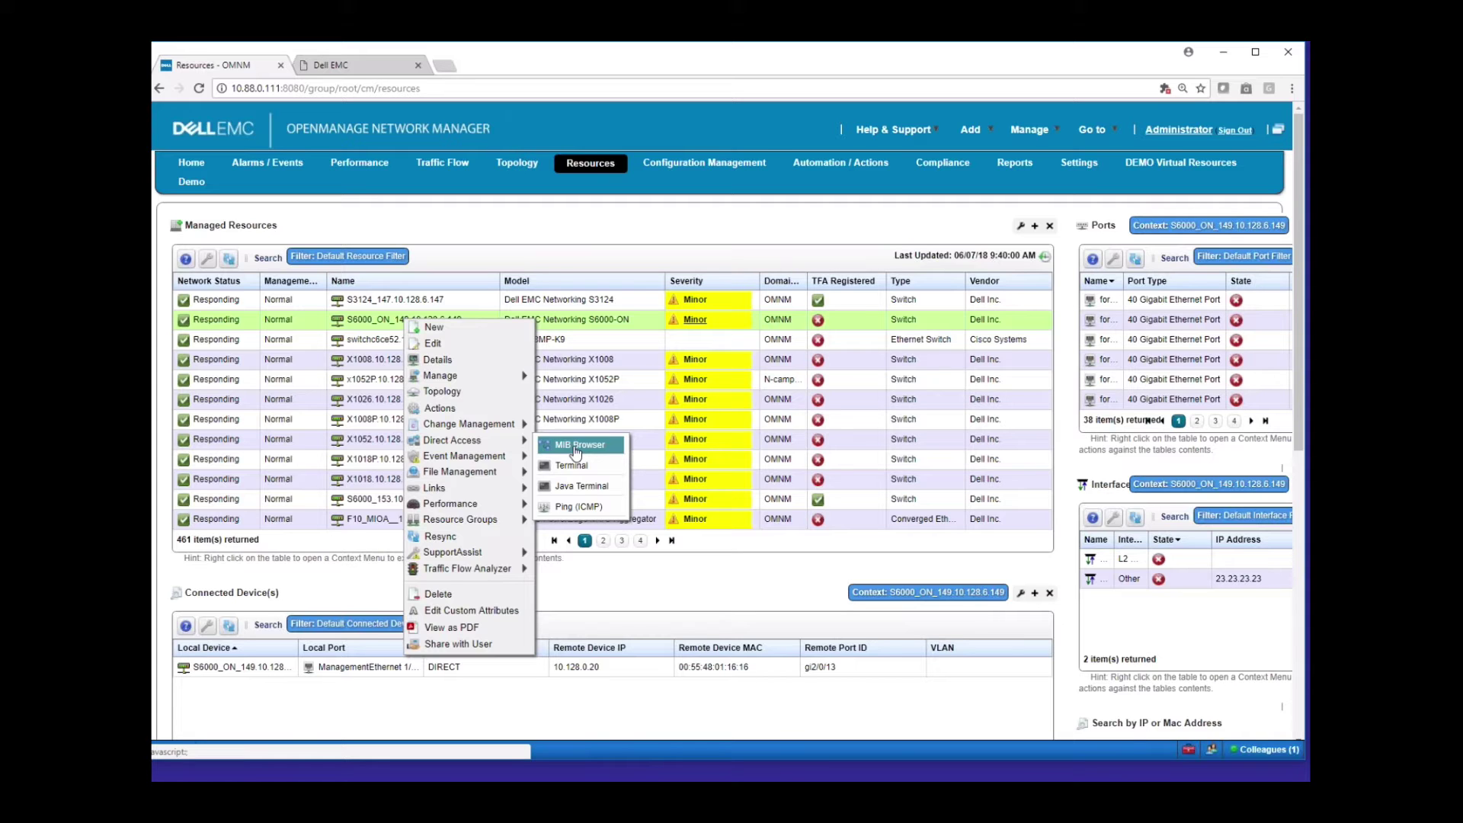
pyautogui.click(576, 450)
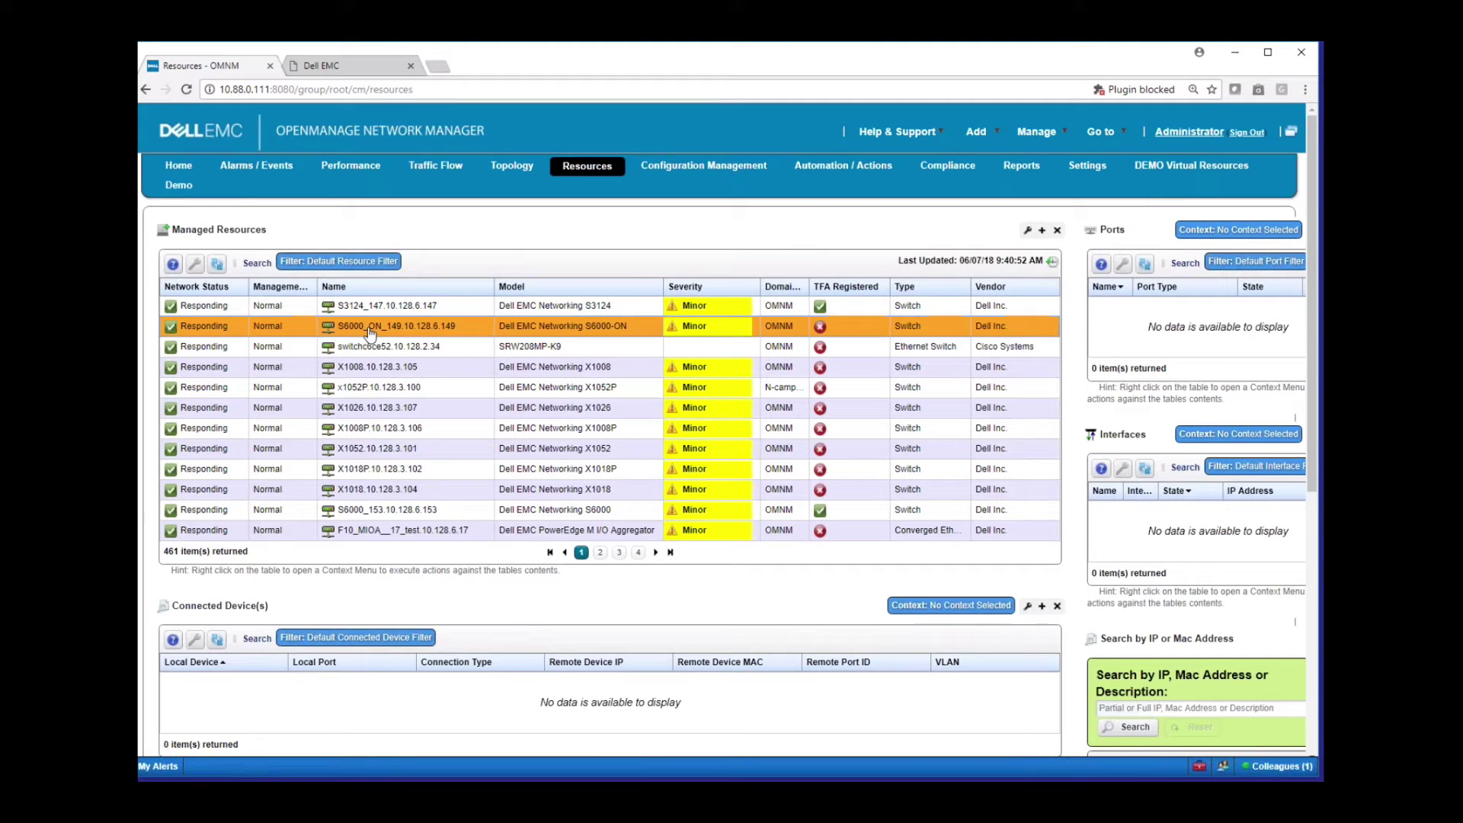
pyautogui.rightClick(370, 328)
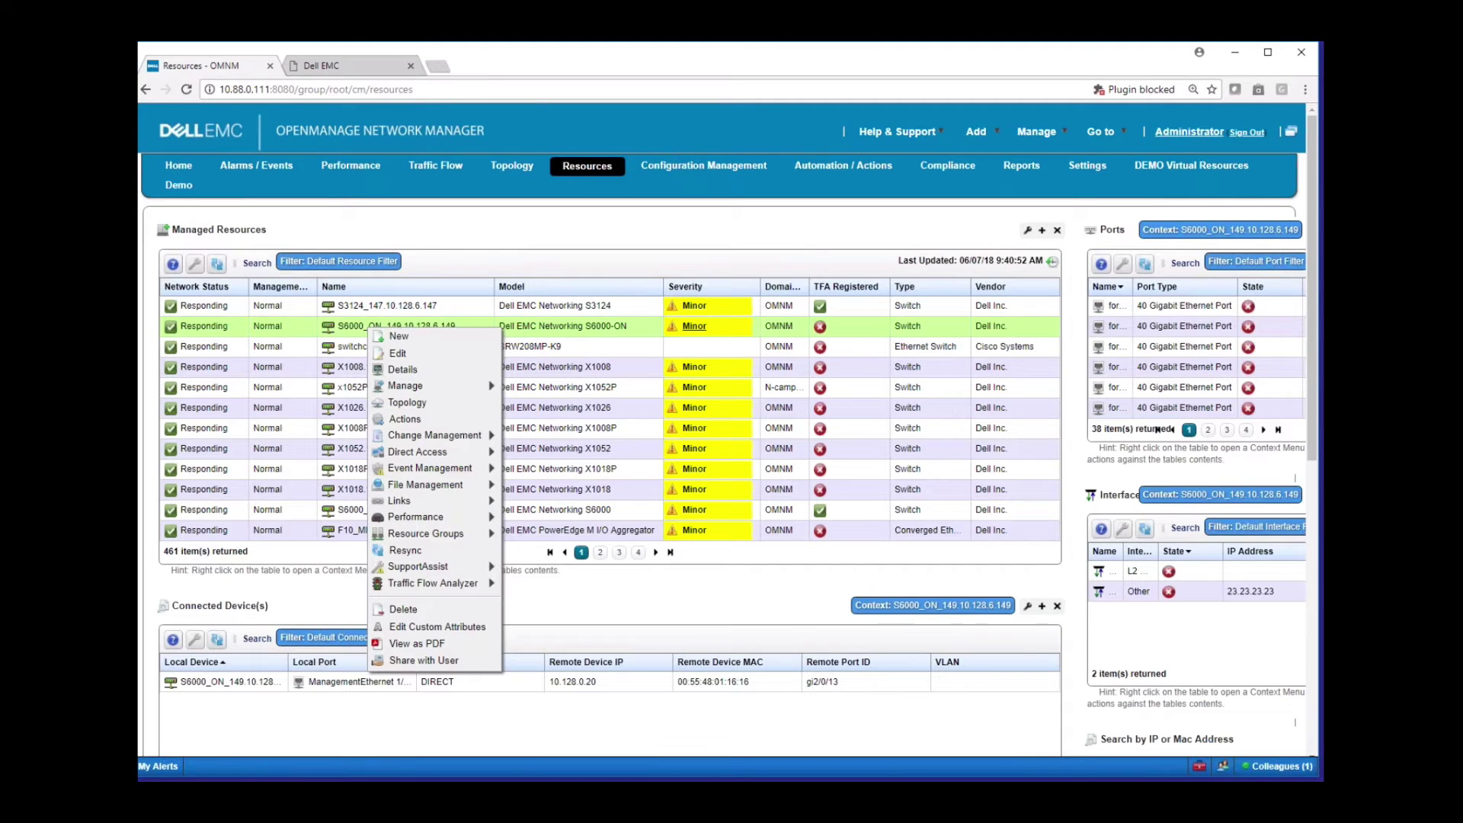
pyautogui.moveTo(418, 451)
pyautogui.click(534, 531)
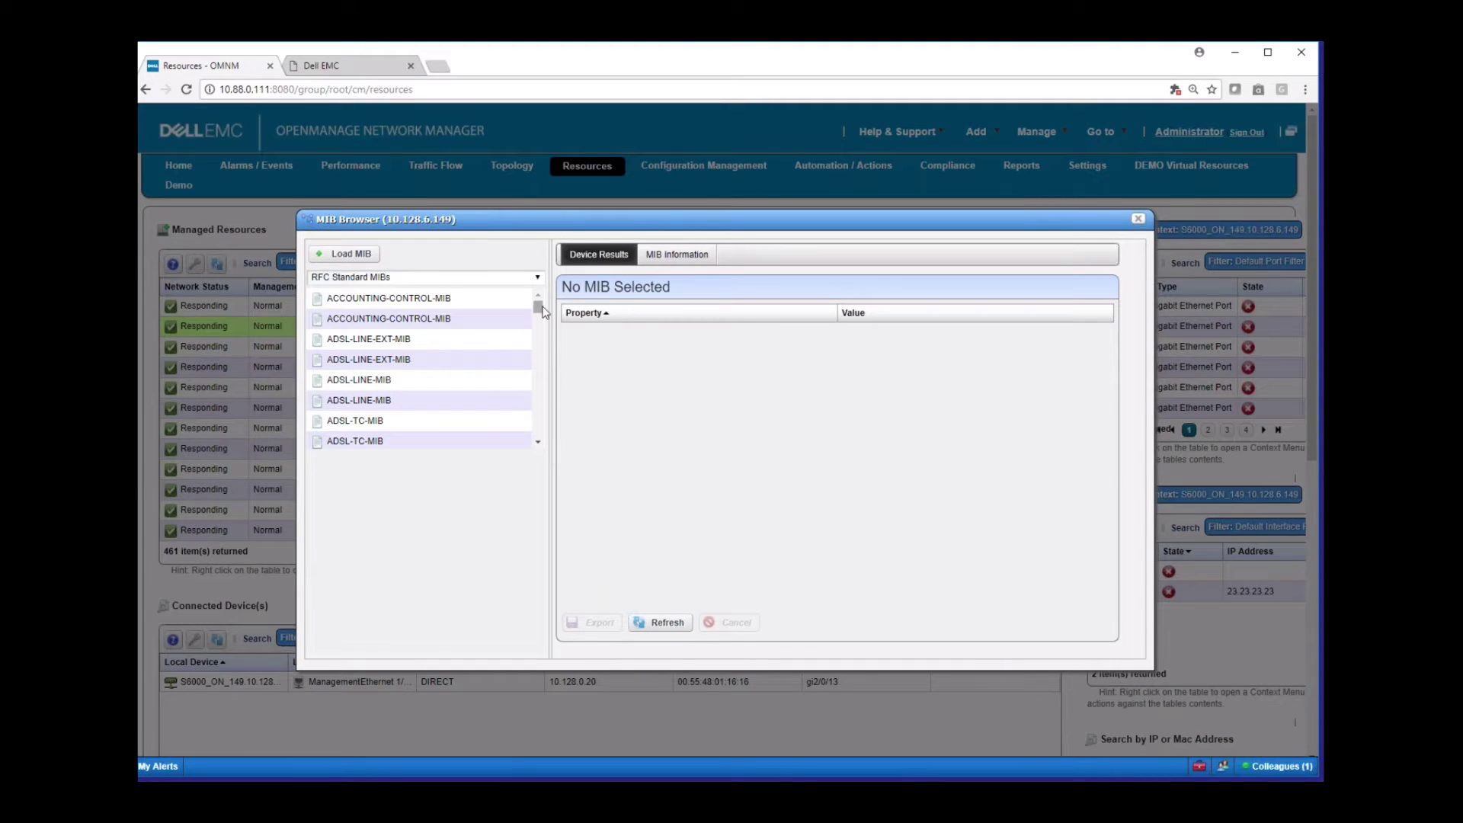
pyautogui.moveTo(538, 307); pyautogui.dragTo(521, 433)
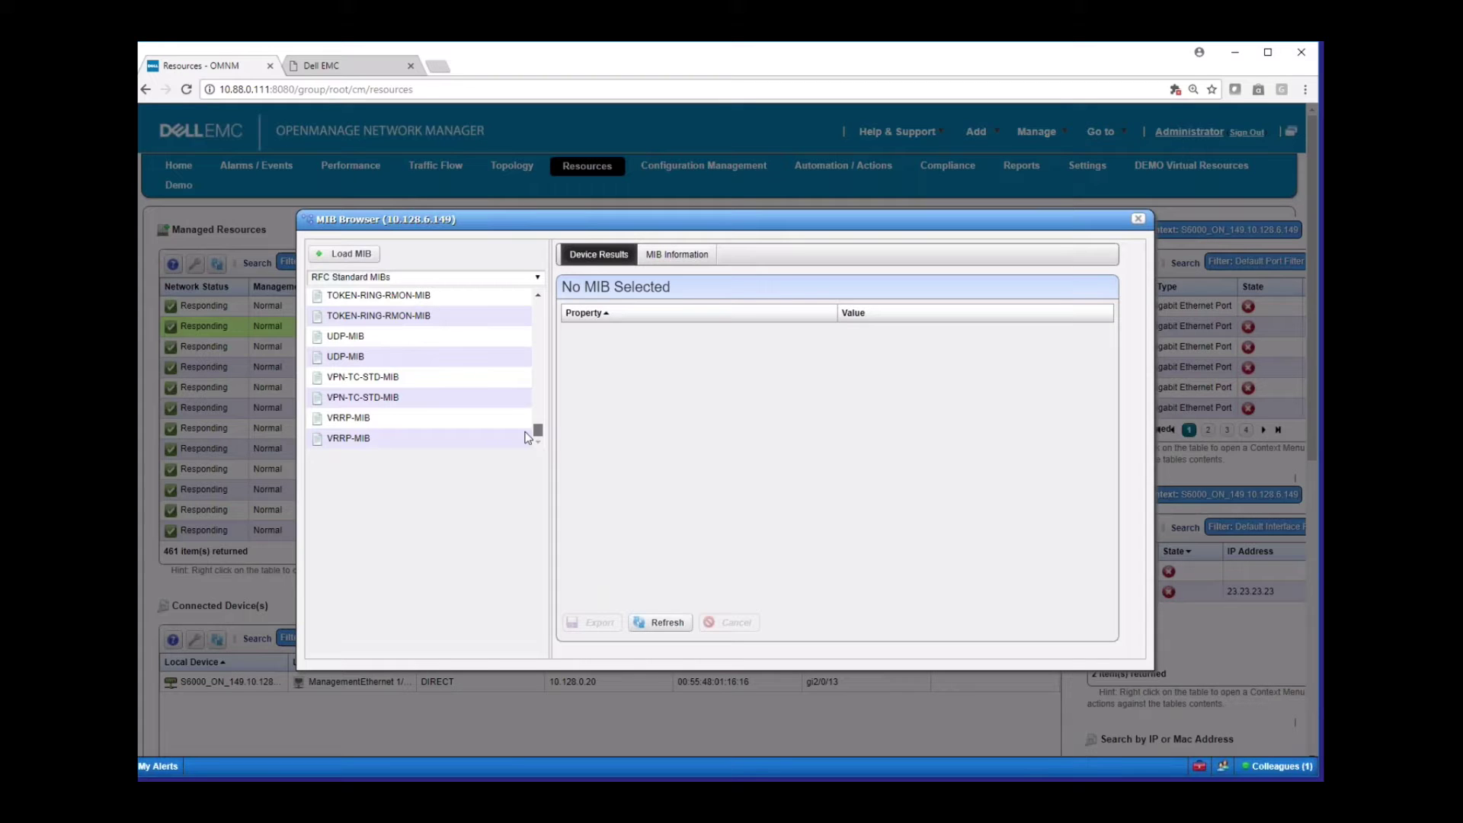
pyautogui.moveTo(525, 437); pyautogui.dragTo(543, 380)
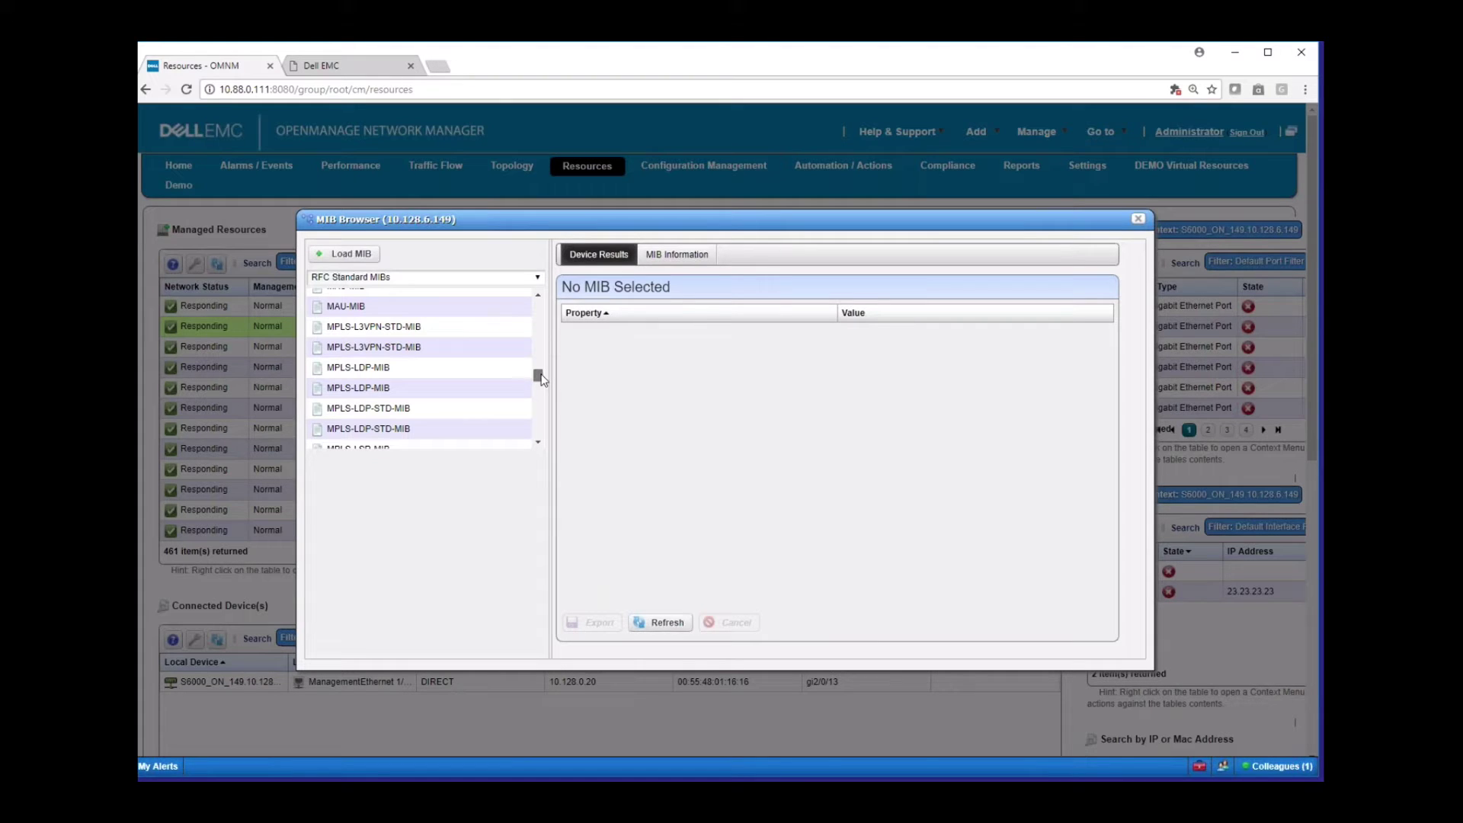
pyautogui.moveTo(543, 380); pyautogui.dragTo(543, 371)
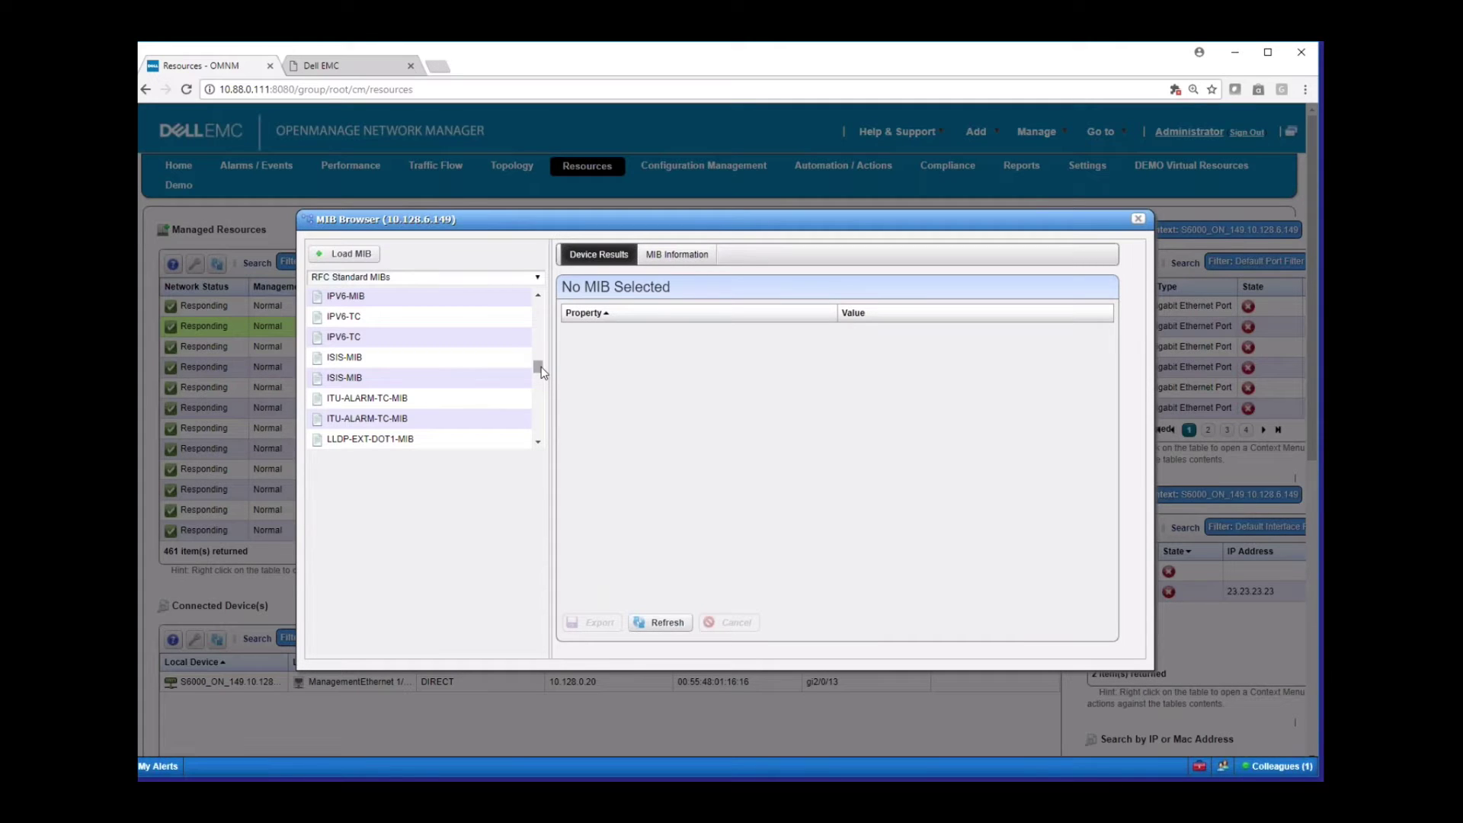
pyautogui.moveTo(541, 367); pyautogui.dragTo(541, 363)
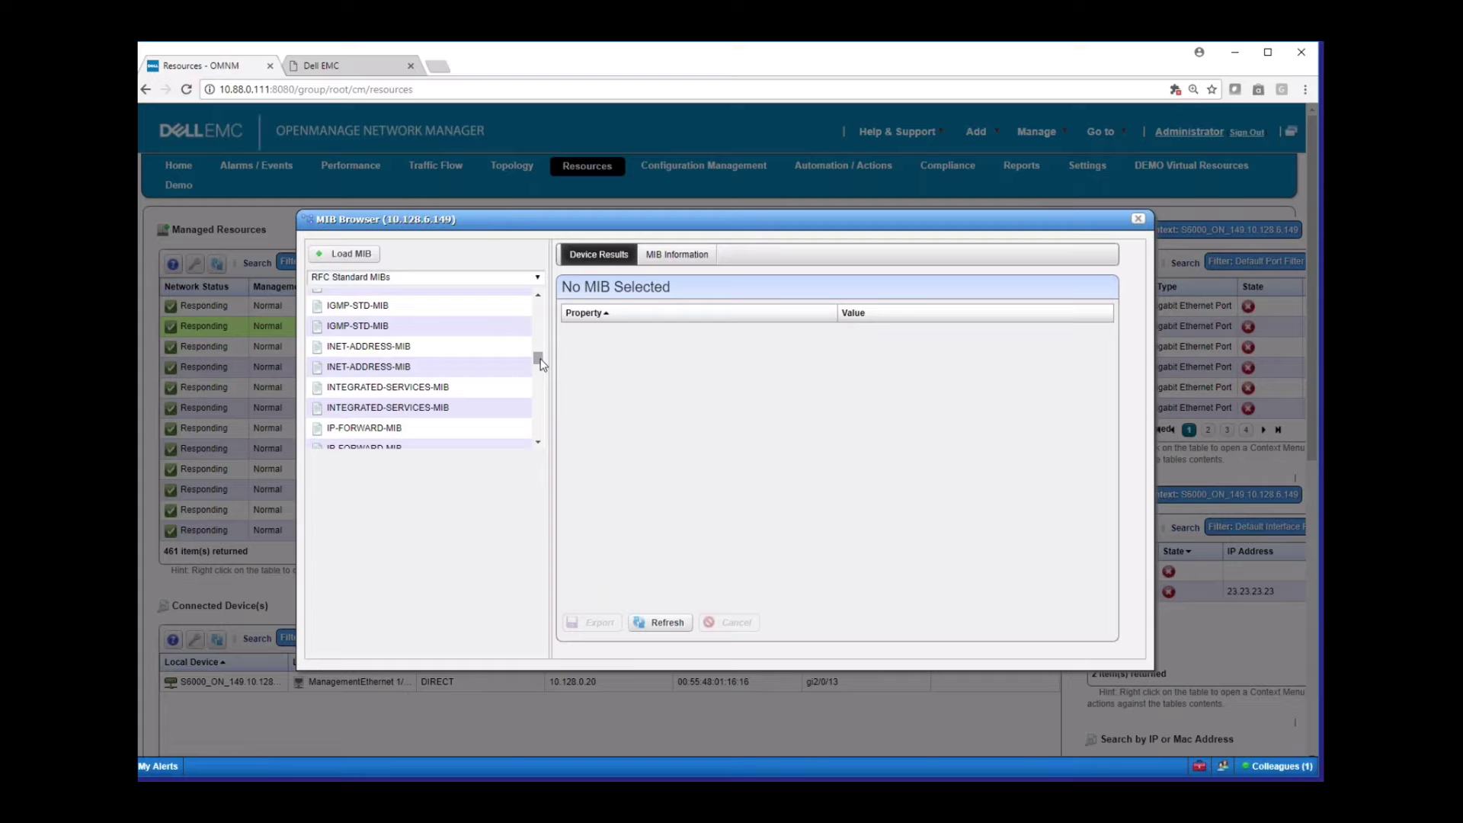
pyautogui.moveTo(541, 364); pyautogui.dragTo(539, 448)
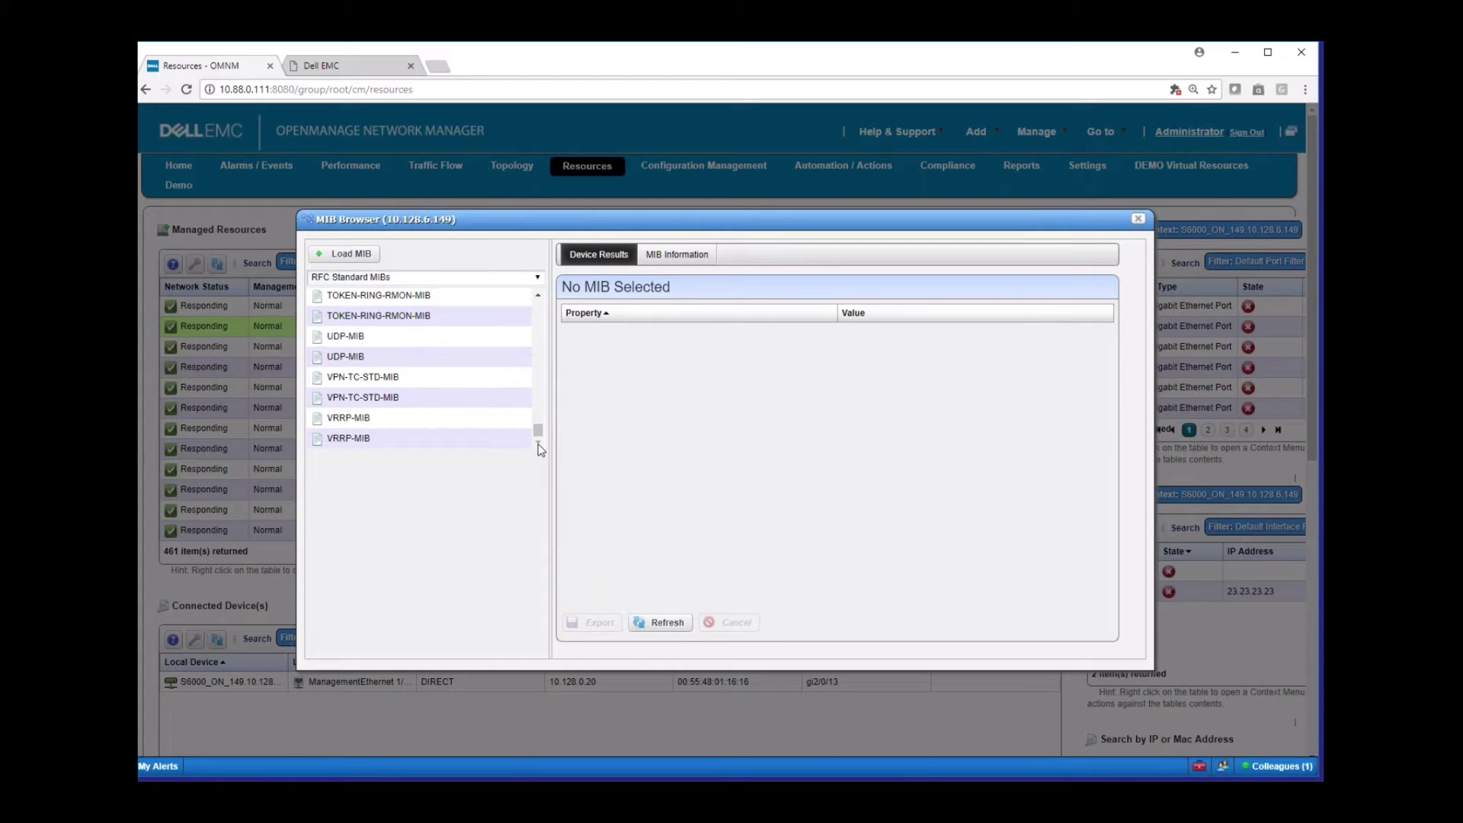
pyautogui.click(504, 278)
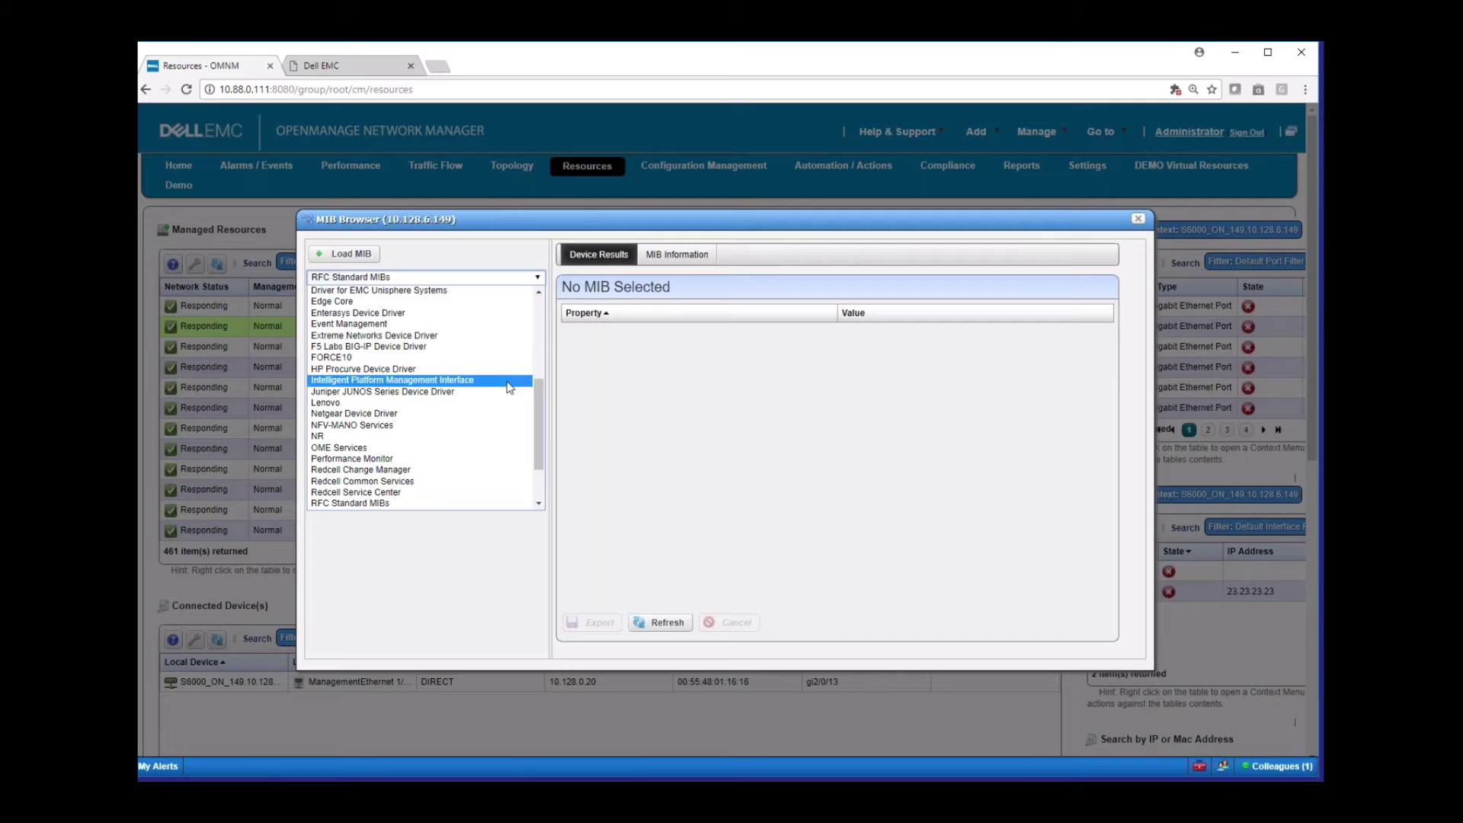
# Step: Try importing FORTINET-FORTIGATE-MIB (4), note the missing FORTINET-CORE-MIB error, and dismiss it
pyautogui.click(654, 373)
pyautogui.click(352, 253)
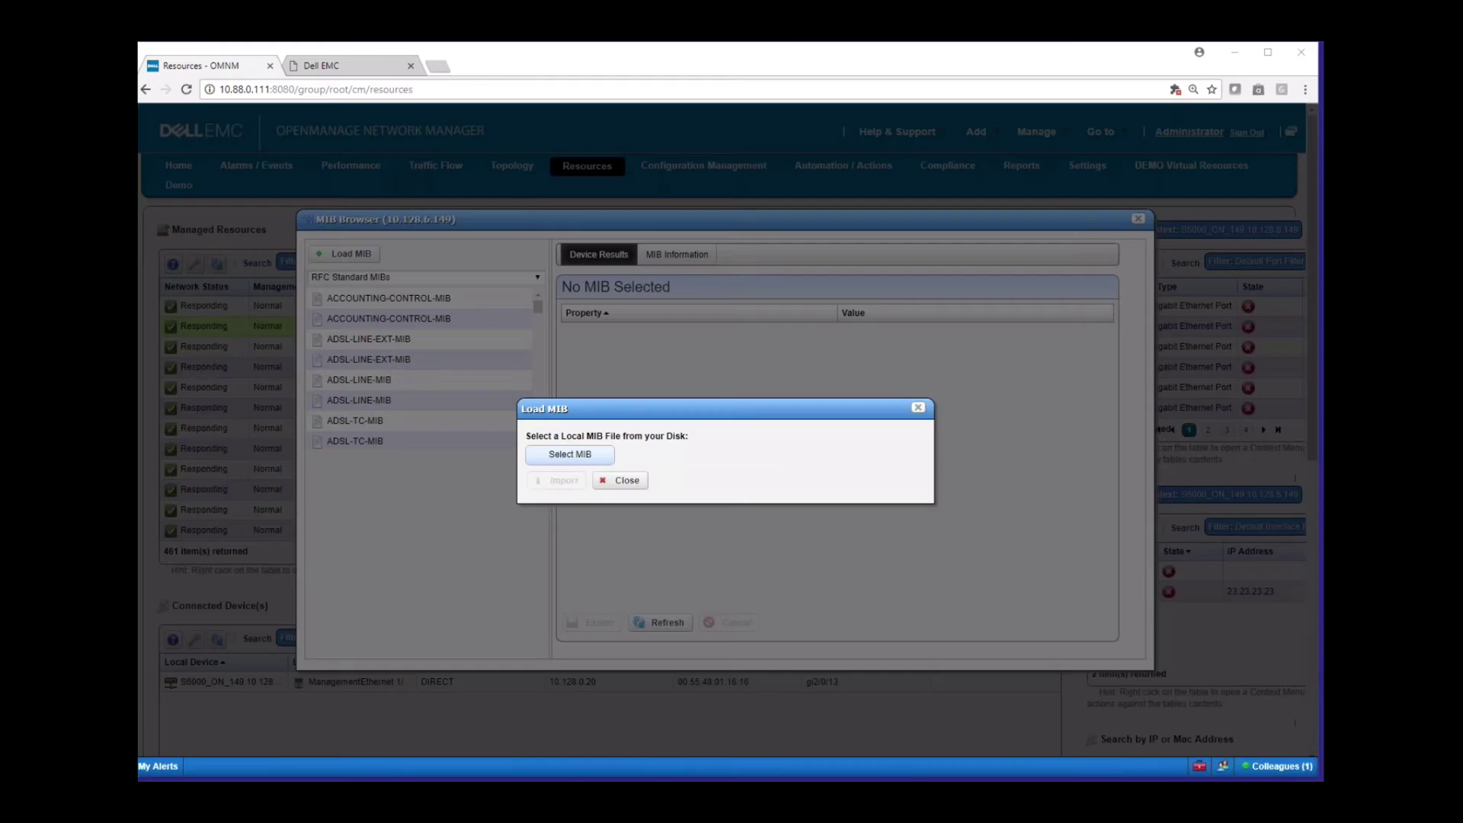
pyautogui.click(572, 458)
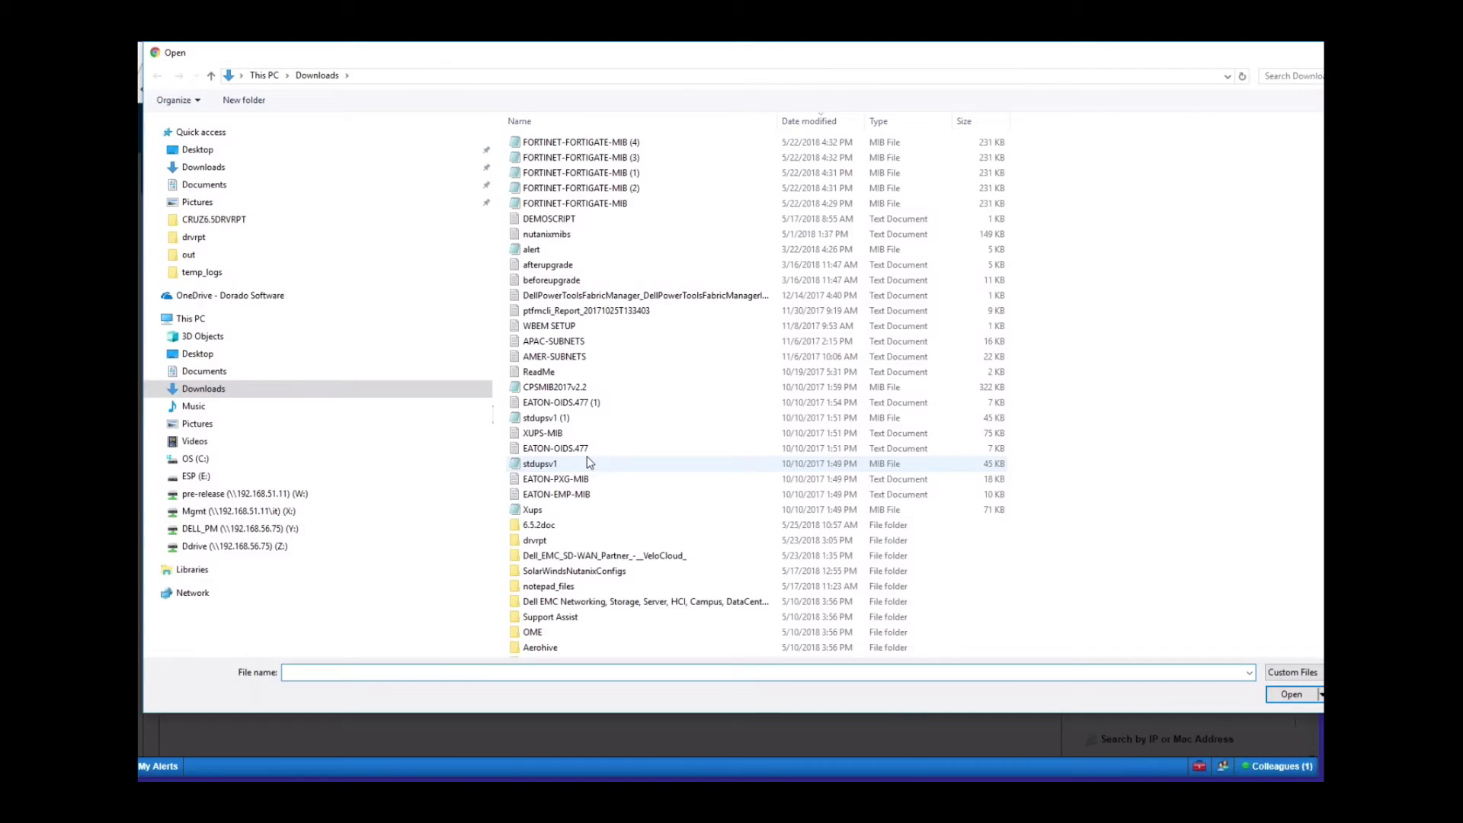
pyautogui.click(601, 143)
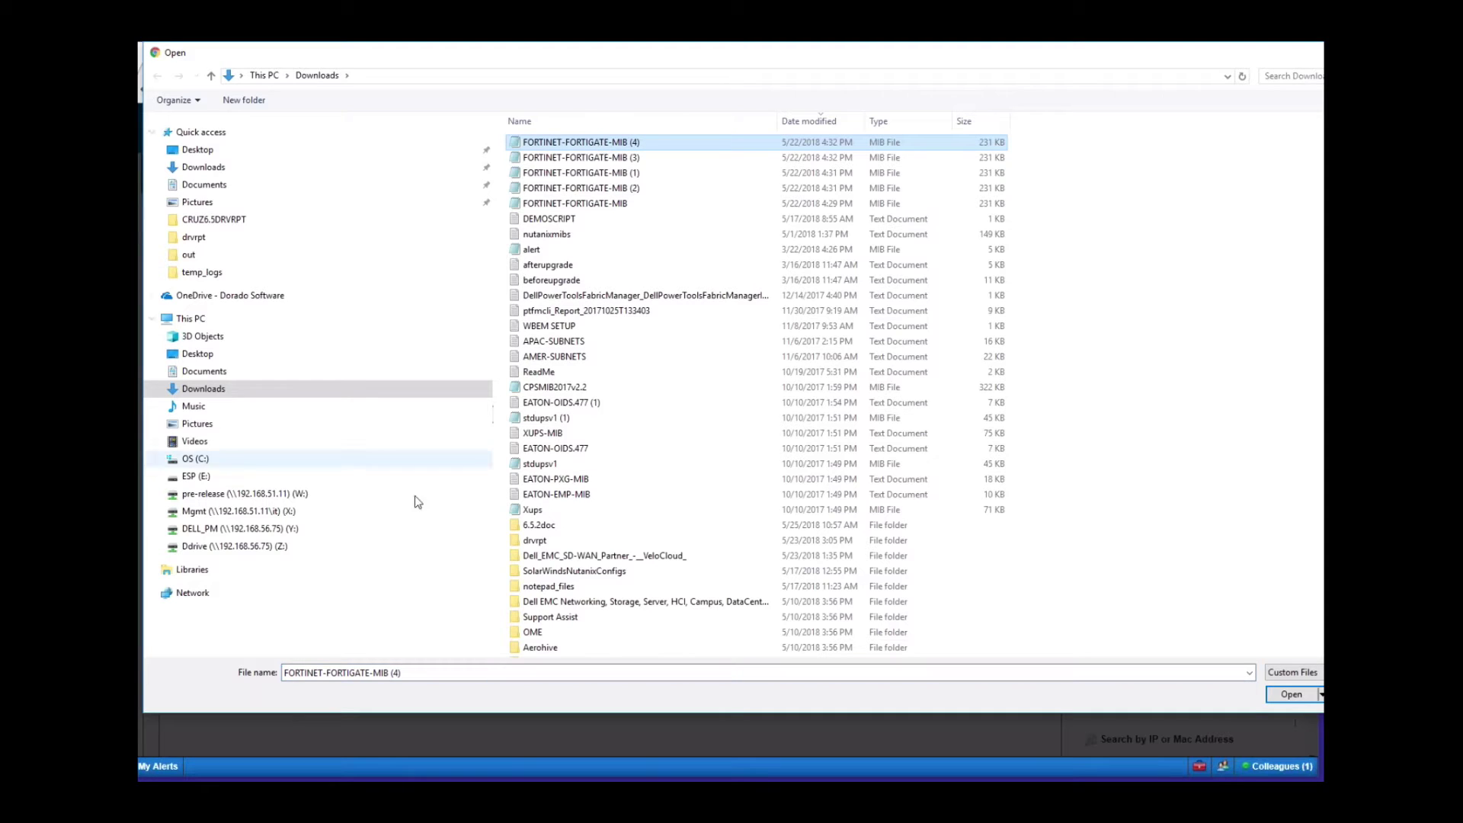
pyautogui.click(1287, 694)
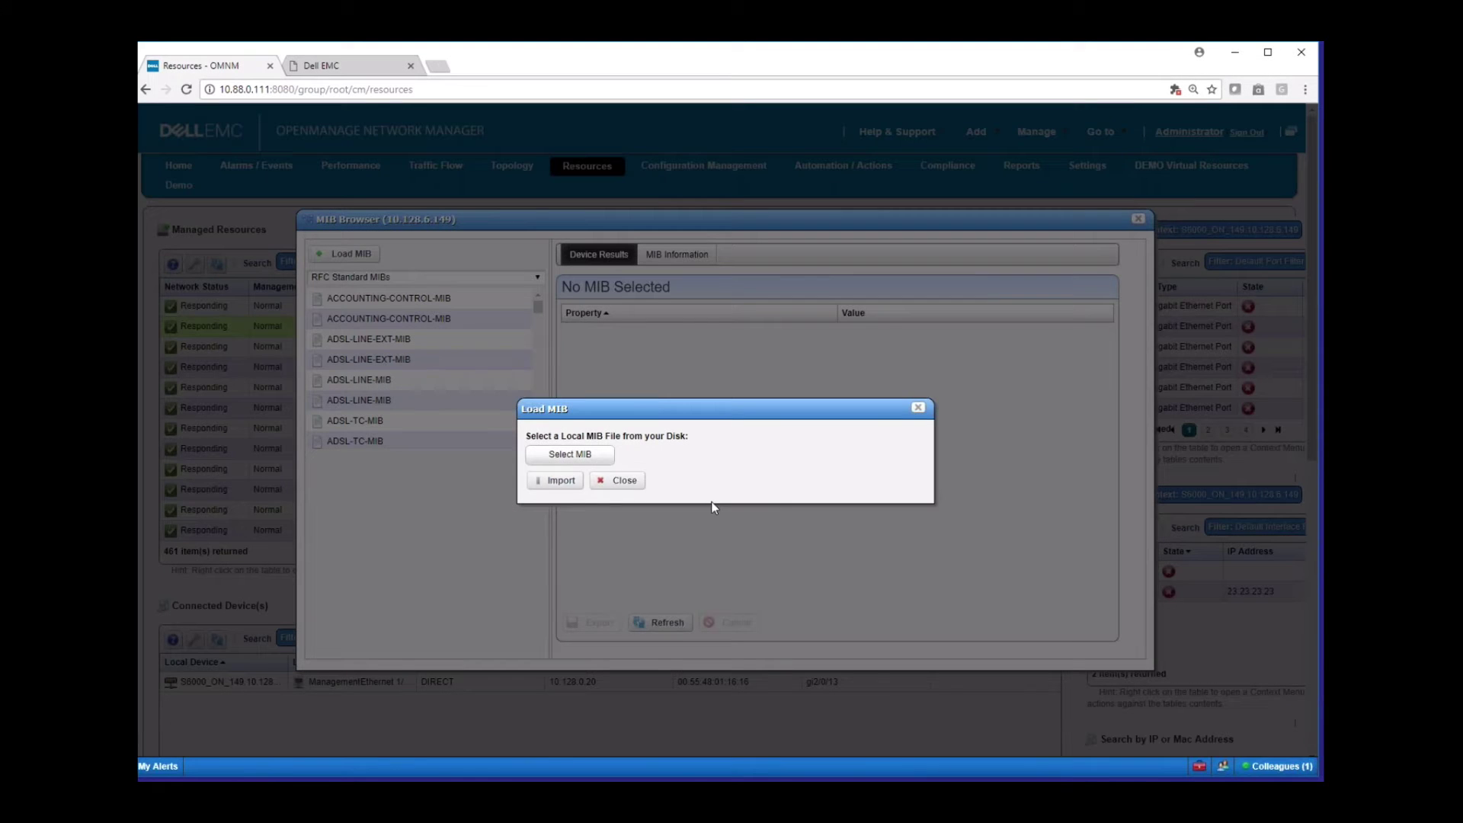
pyautogui.click(564, 481)
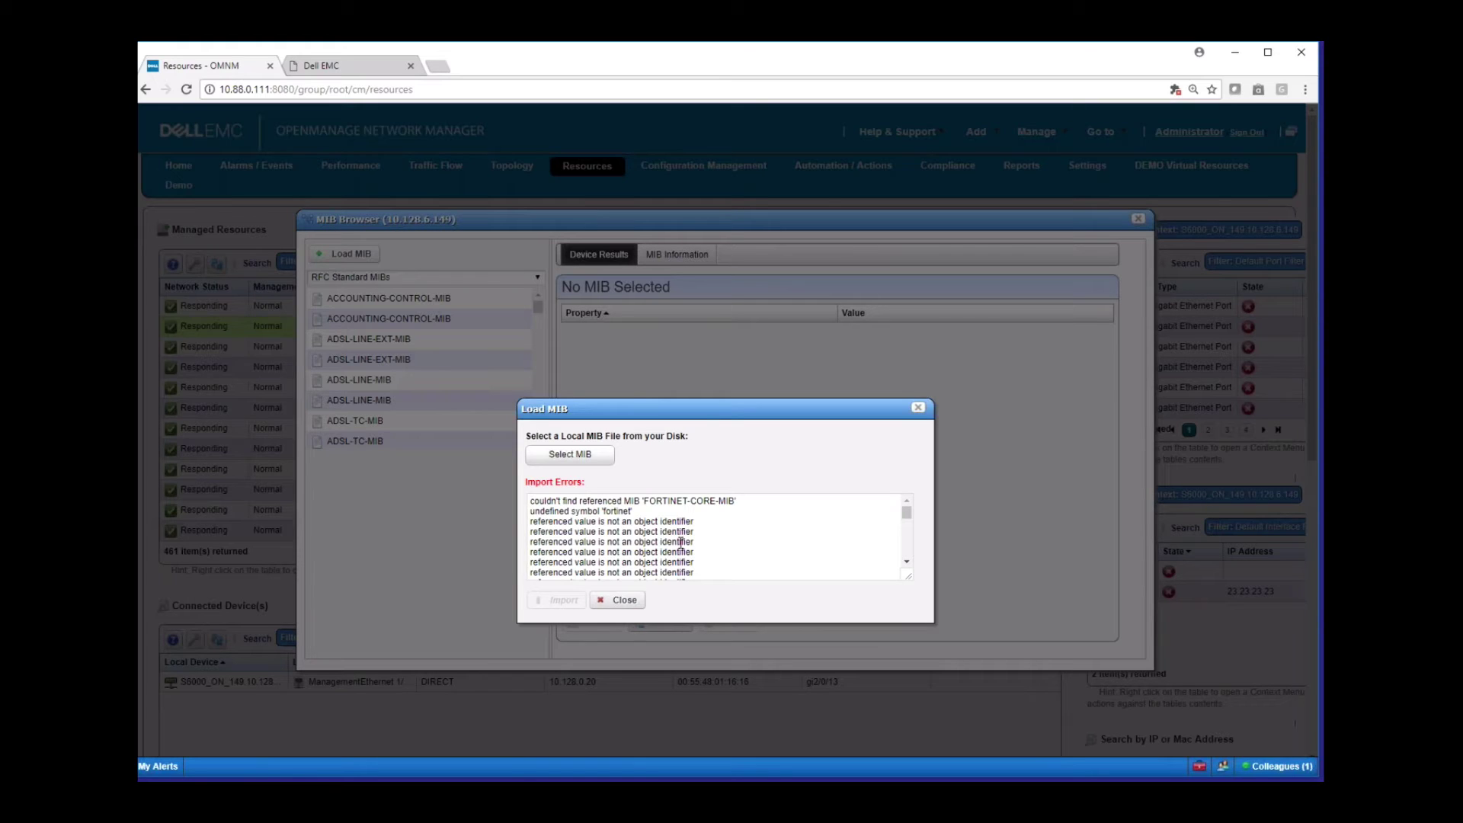
pyautogui.moveTo(624, 501); pyautogui.dragTo(736, 501)
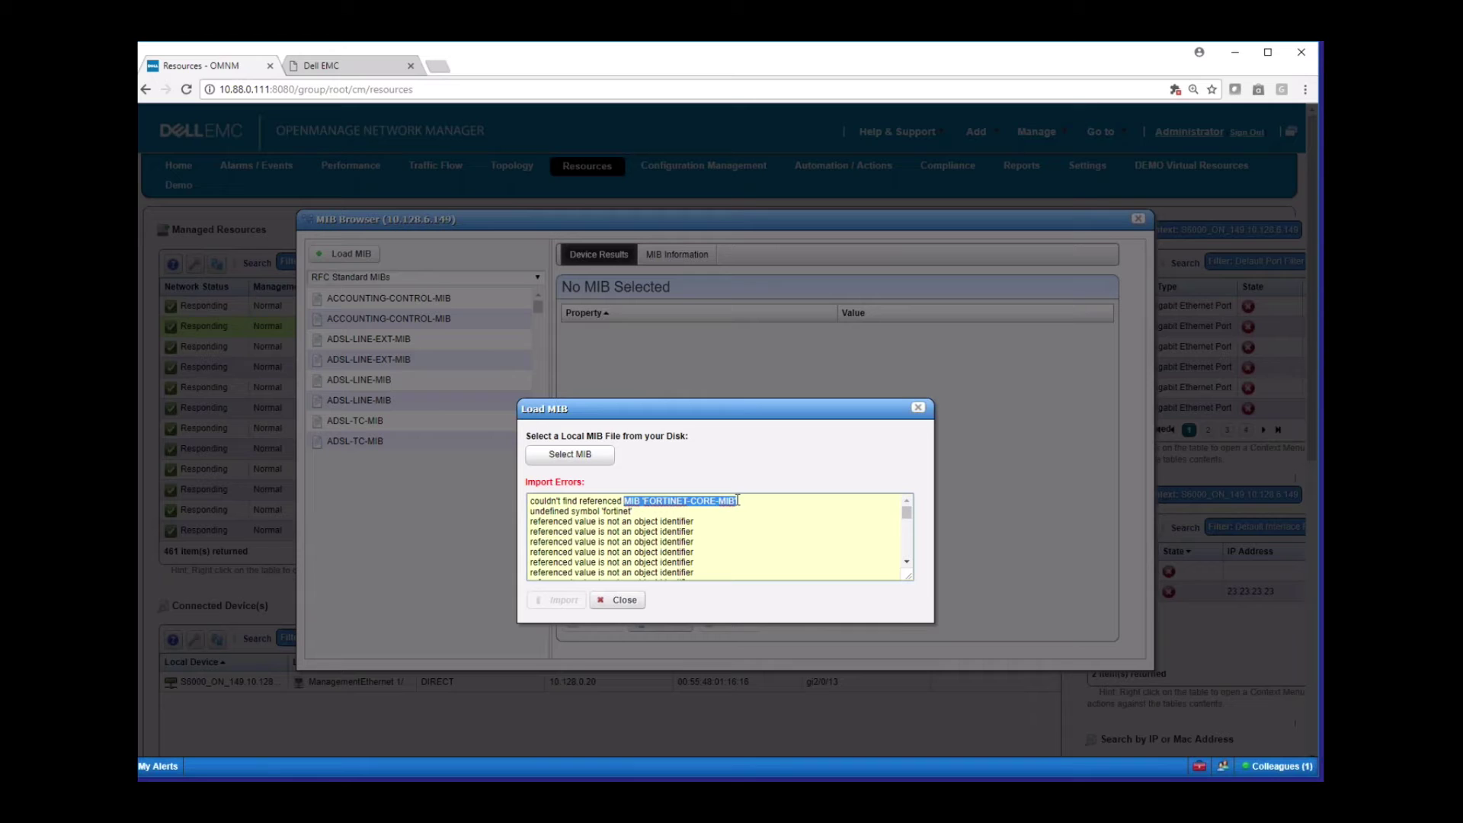
pyautogui.click(621, 599)
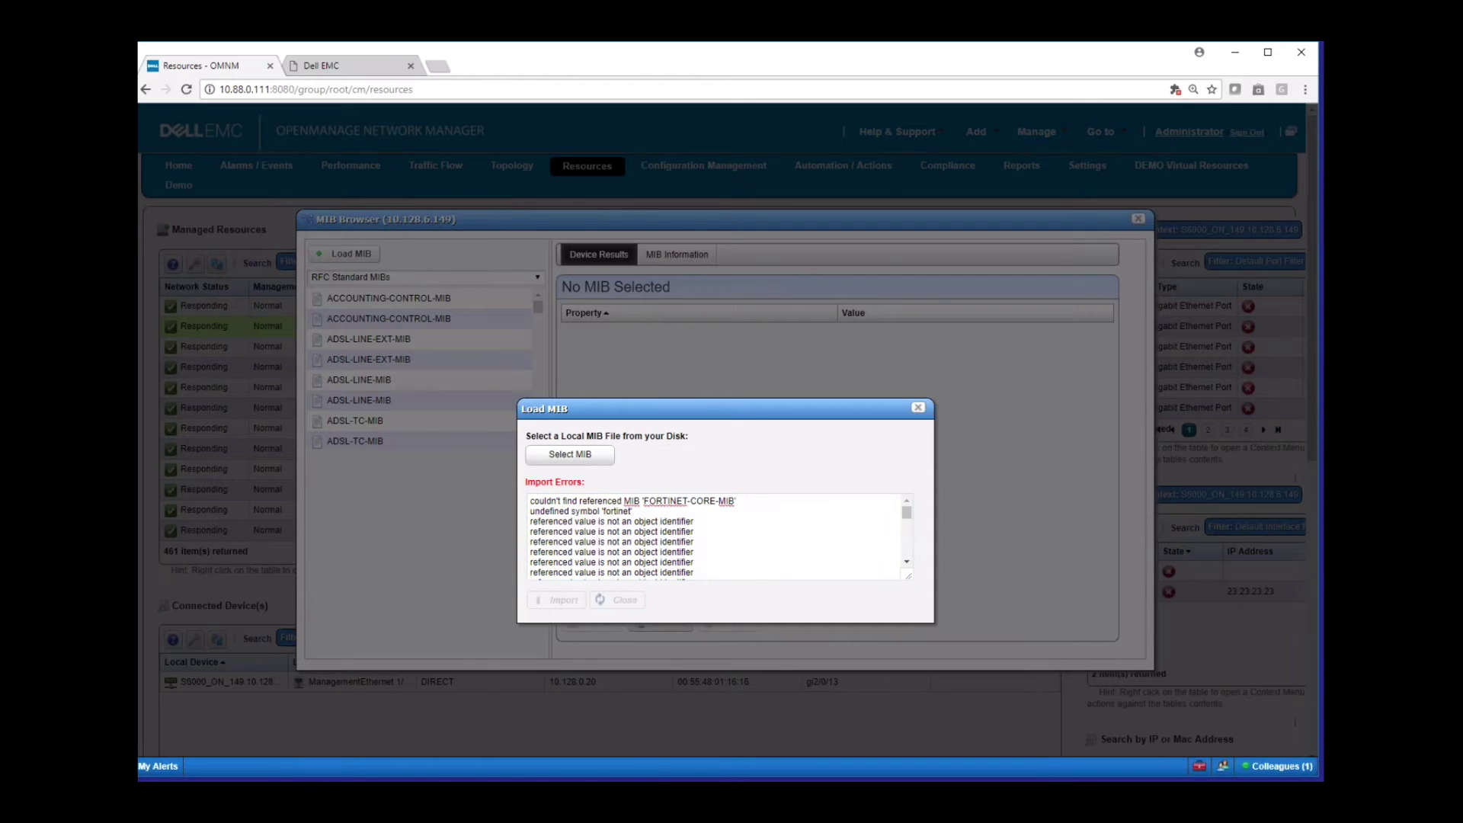
# Step: Select CPSMIB2017v2.2 from Downloads in Load MIB and import it
pyautogui.click(345, 259)
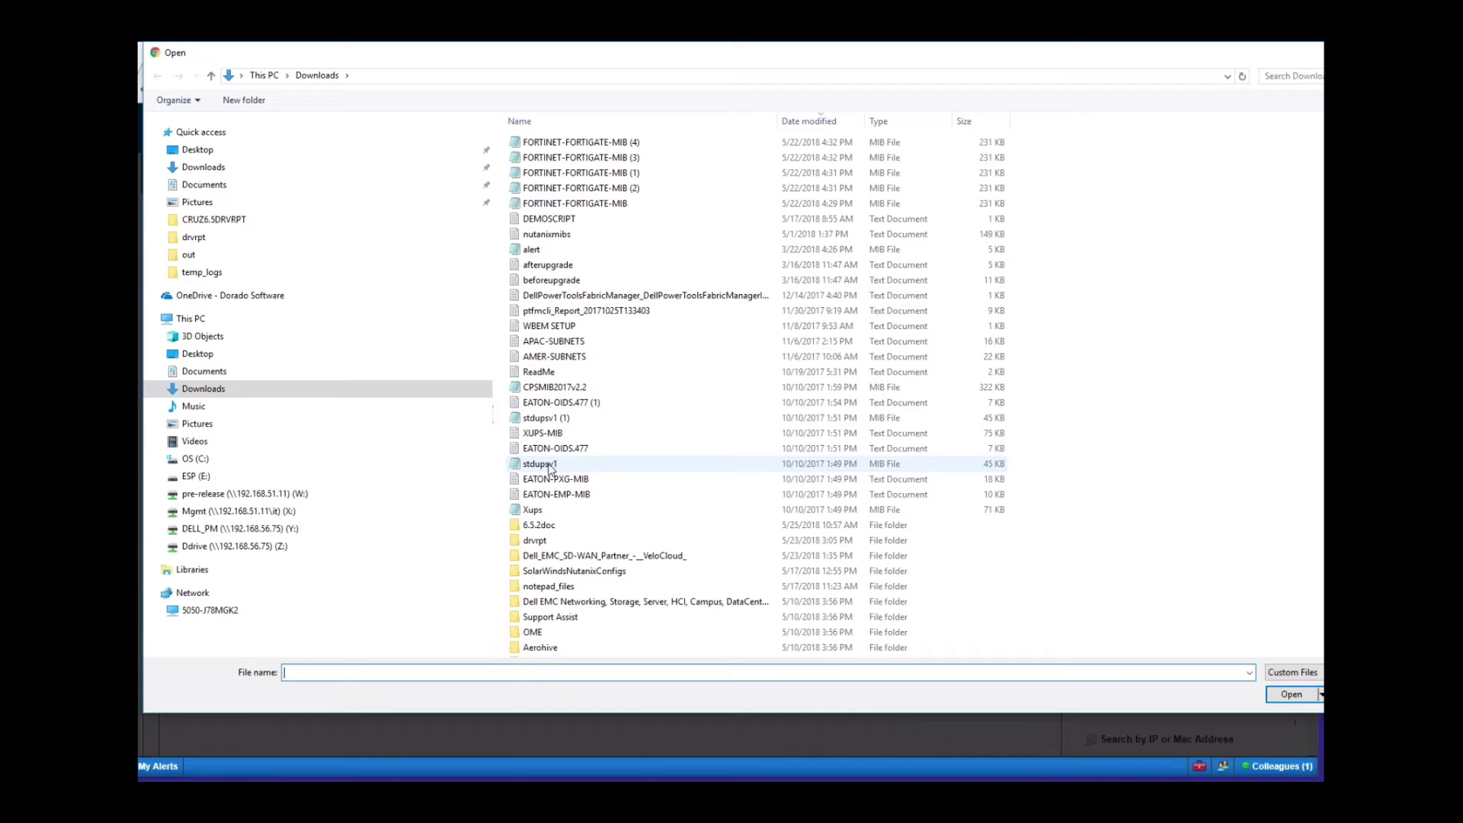
pyautogui.click(567, 387)
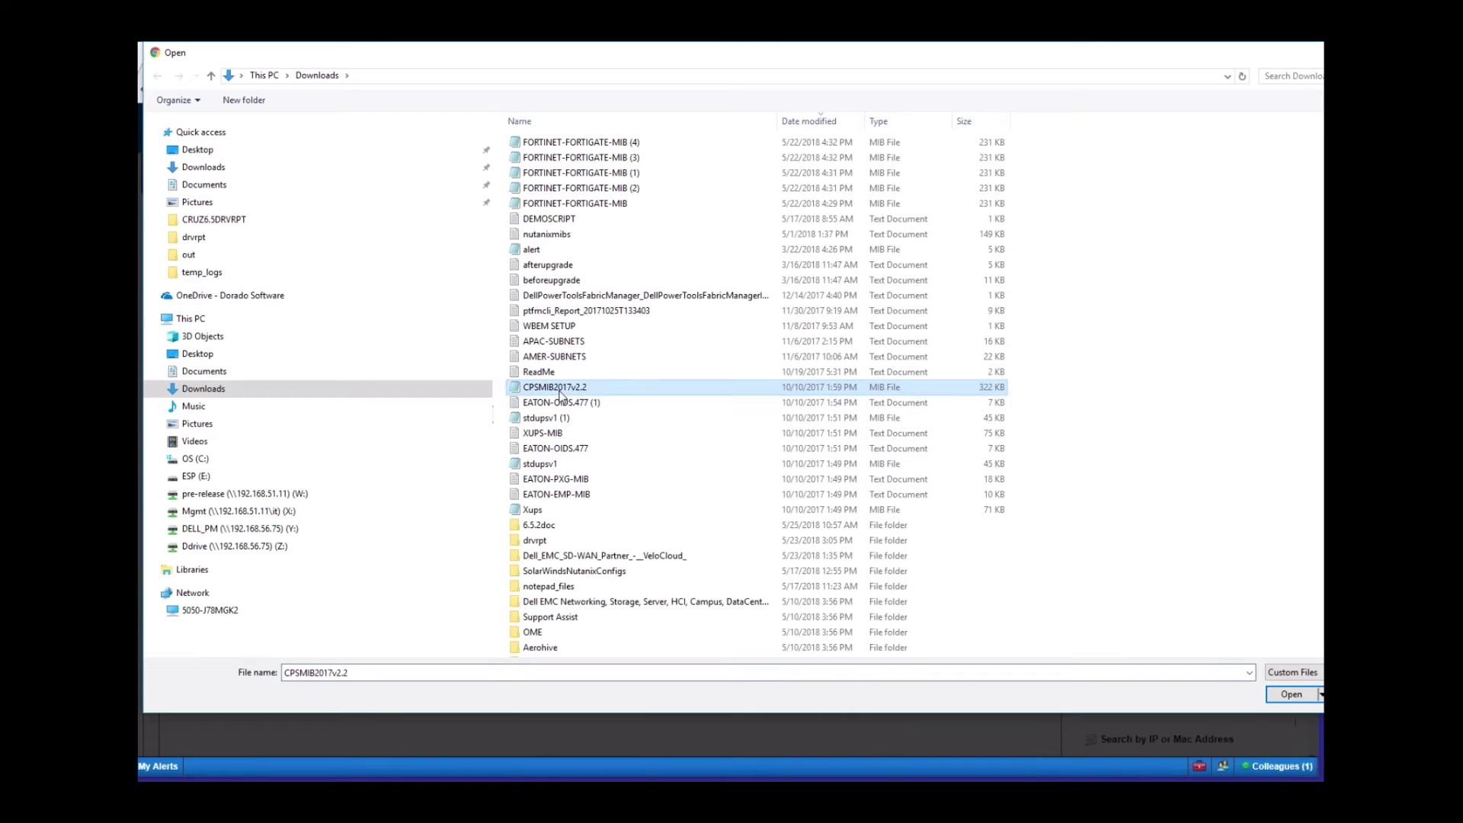
pyautogui.click(1290, 695)
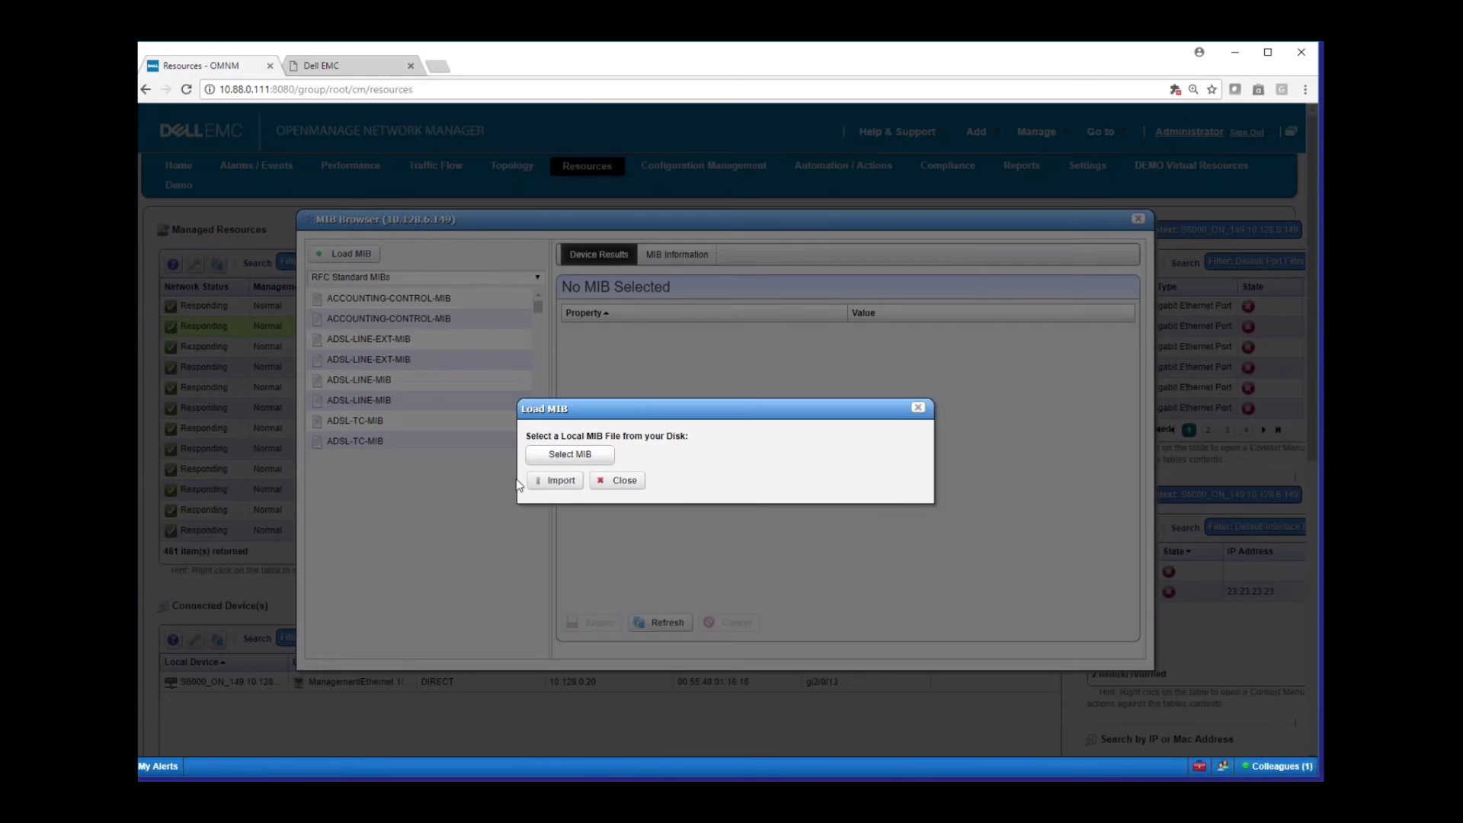
pyautogui.click(540, 481)
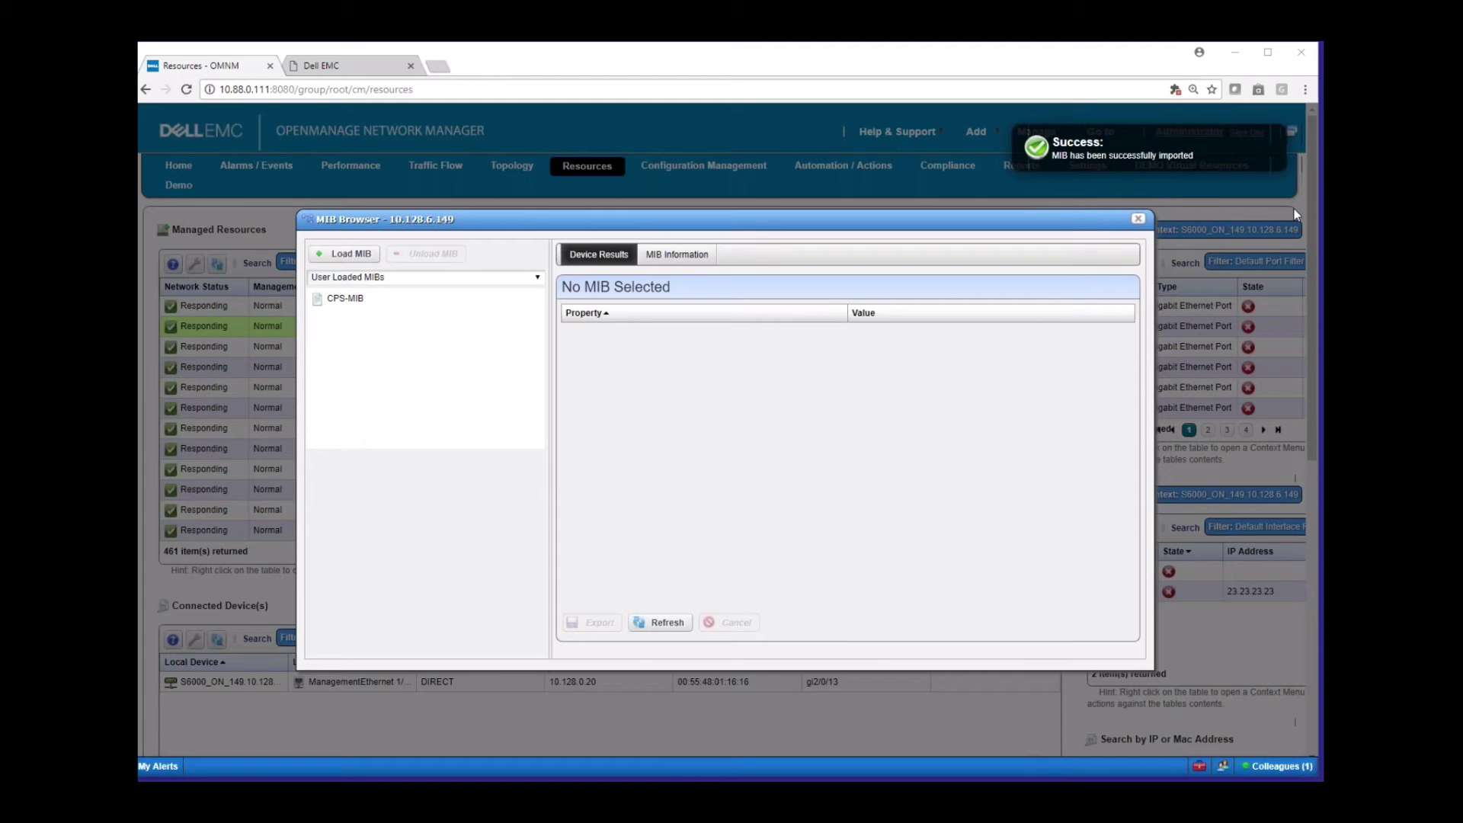
# Step: Expand CPS-MIB's node tree under User Loaded MIBs down to cps > products > hardware
pyautogui.click(353, 305)
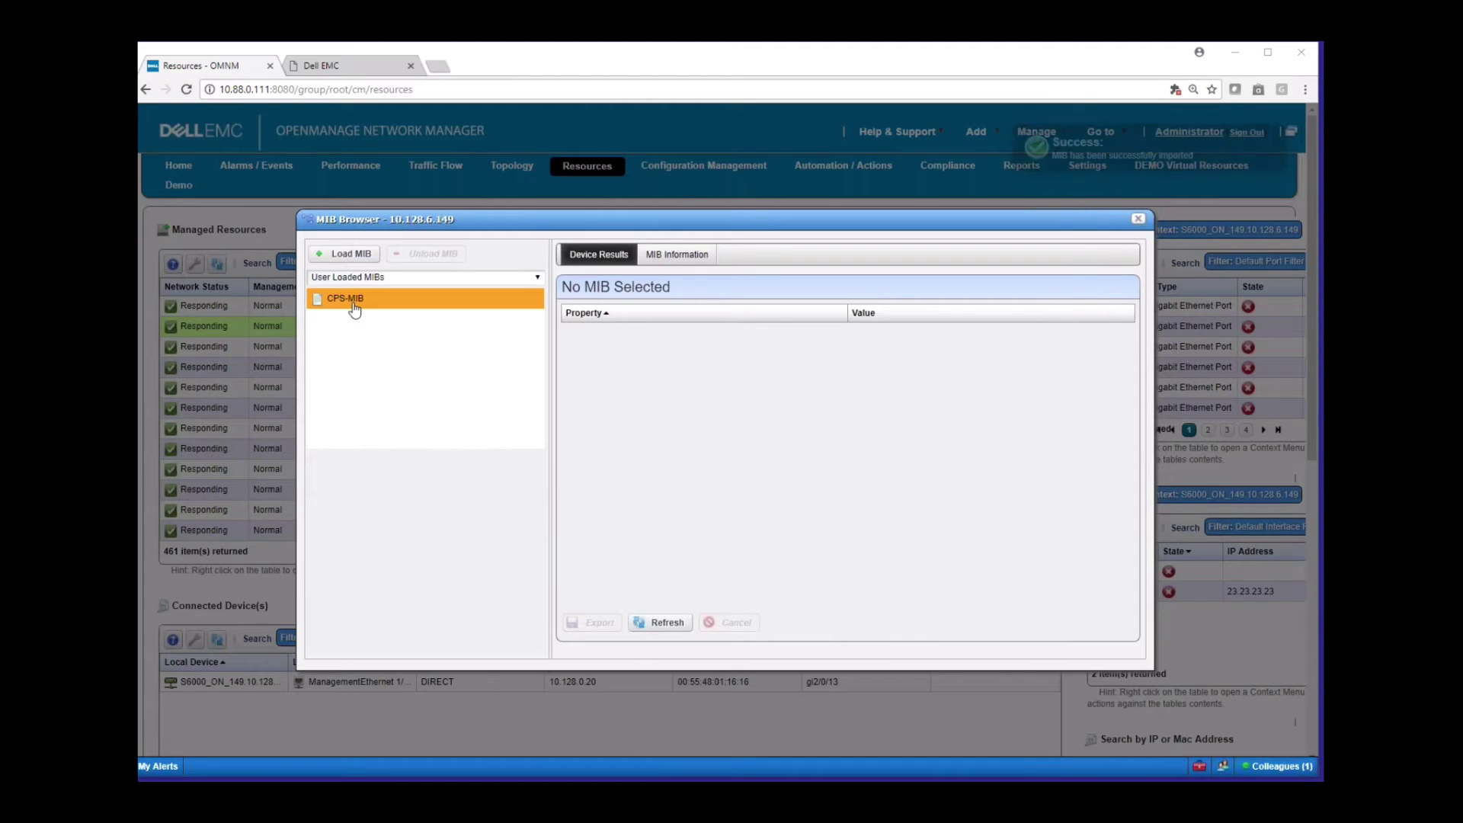
pyautogui.click(385, 279)
pyautogui.click(385, 280)
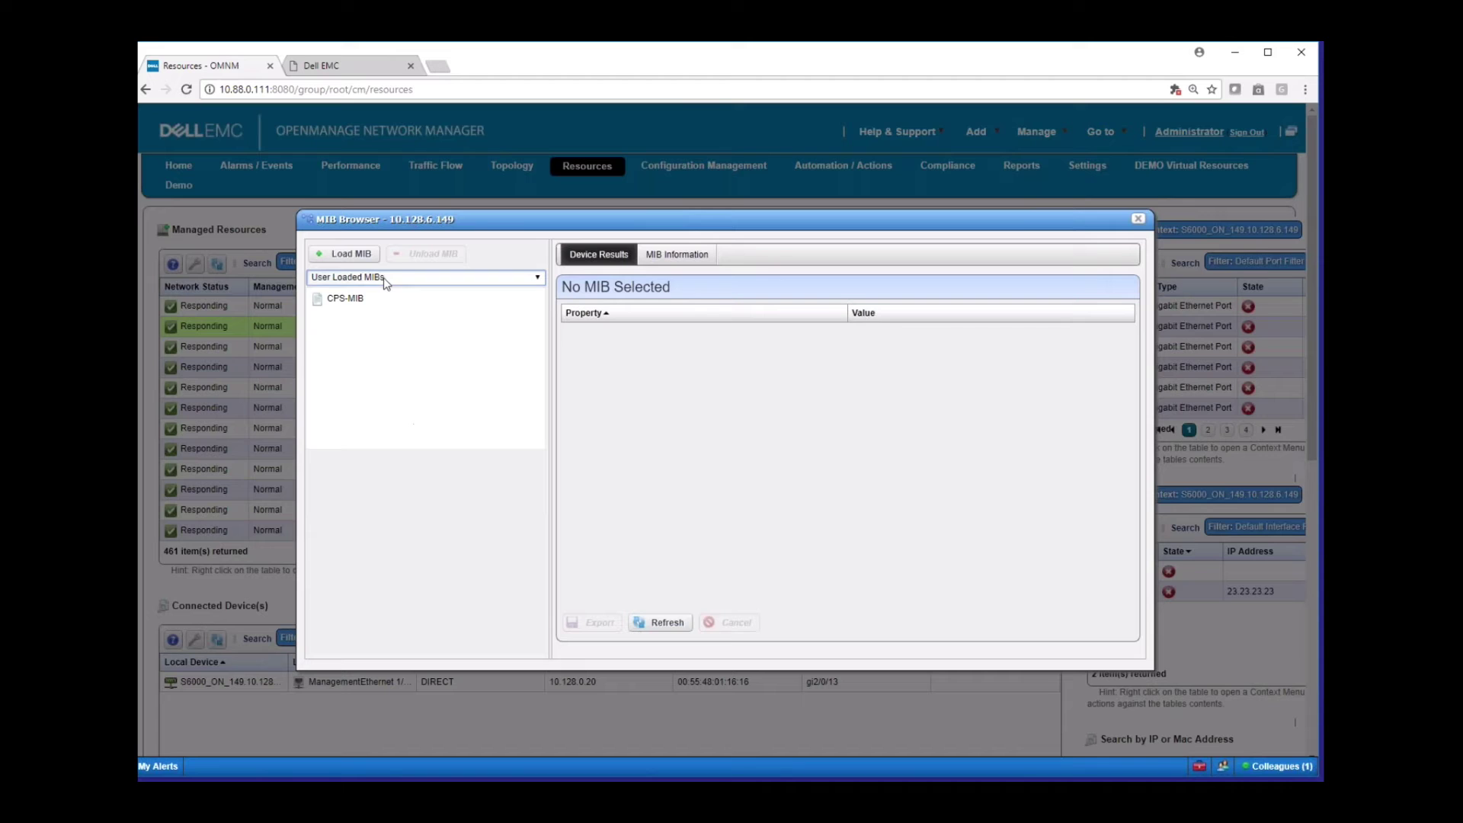
pyautogui.click(344, 302)
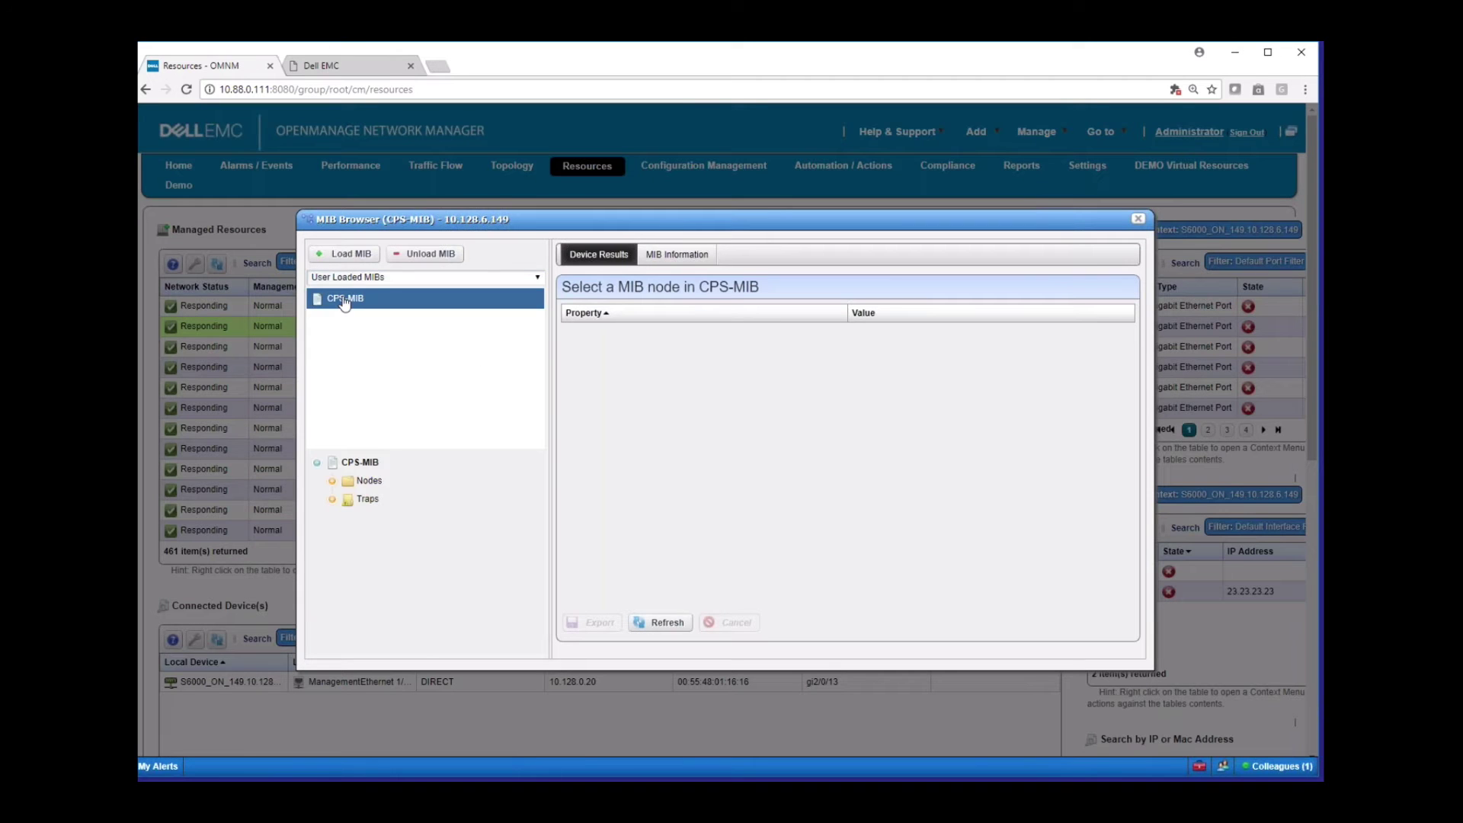
pyautogui.click(333, 484)
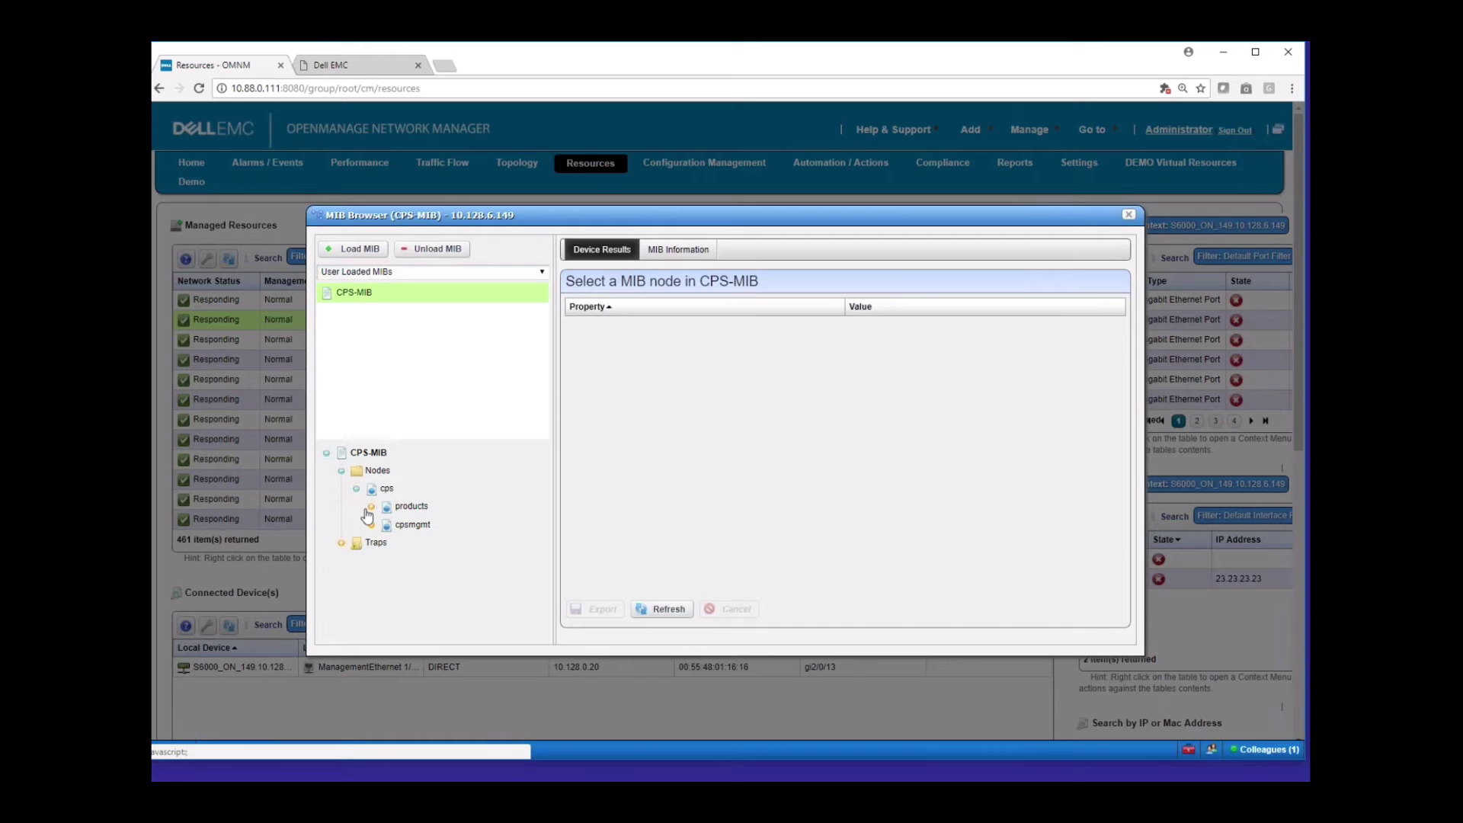
pyautogui.click(363, 516)
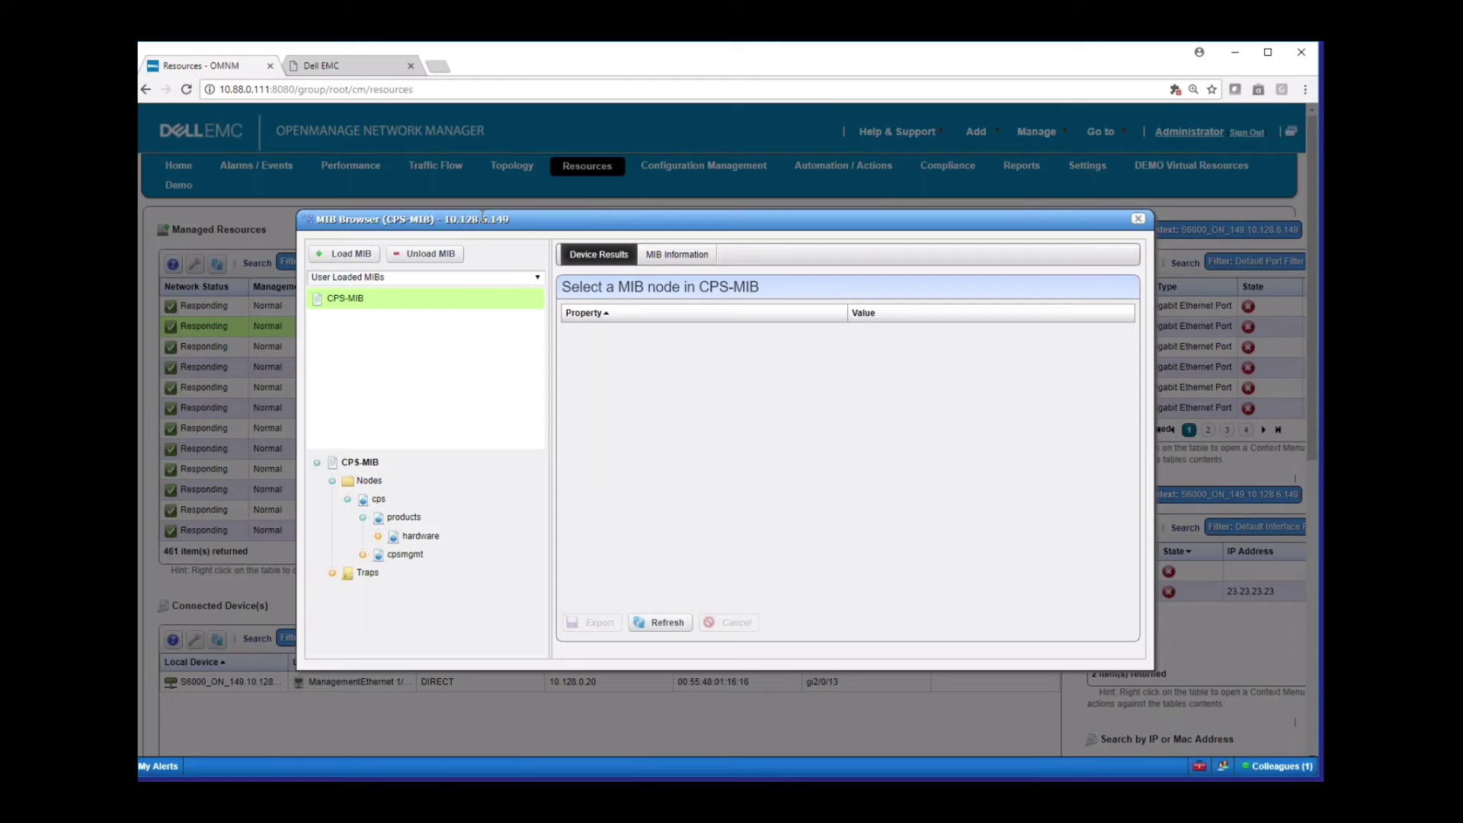
pyautogui.moveTo(440, 219)
pyautogui.mouseDown()
pyautogui.moveTo(499, 221)
pyautogui.moveTo(461, 220)
pyautogui.mouseUp()
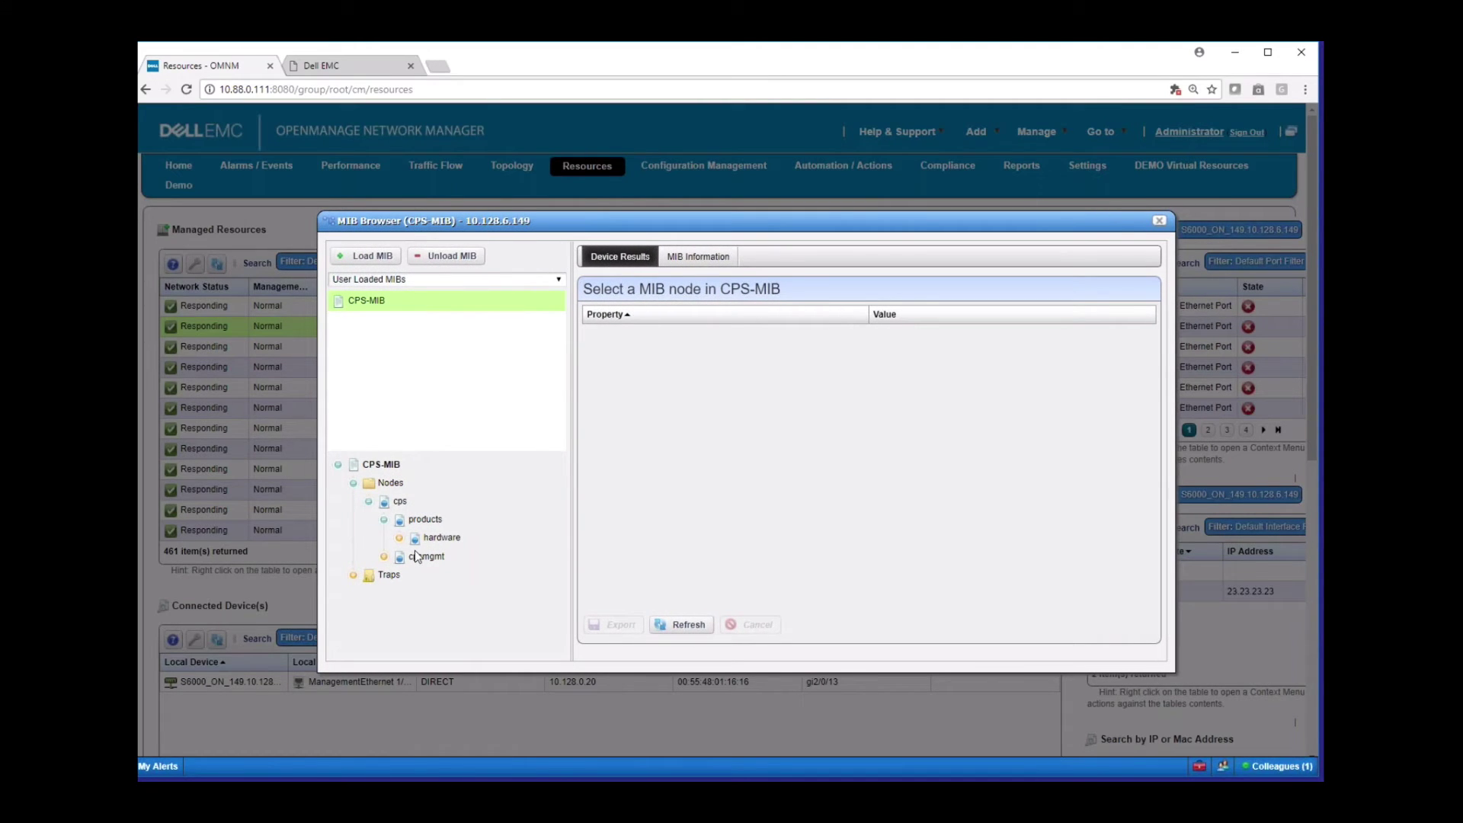
pyautogui.click(406, 527)
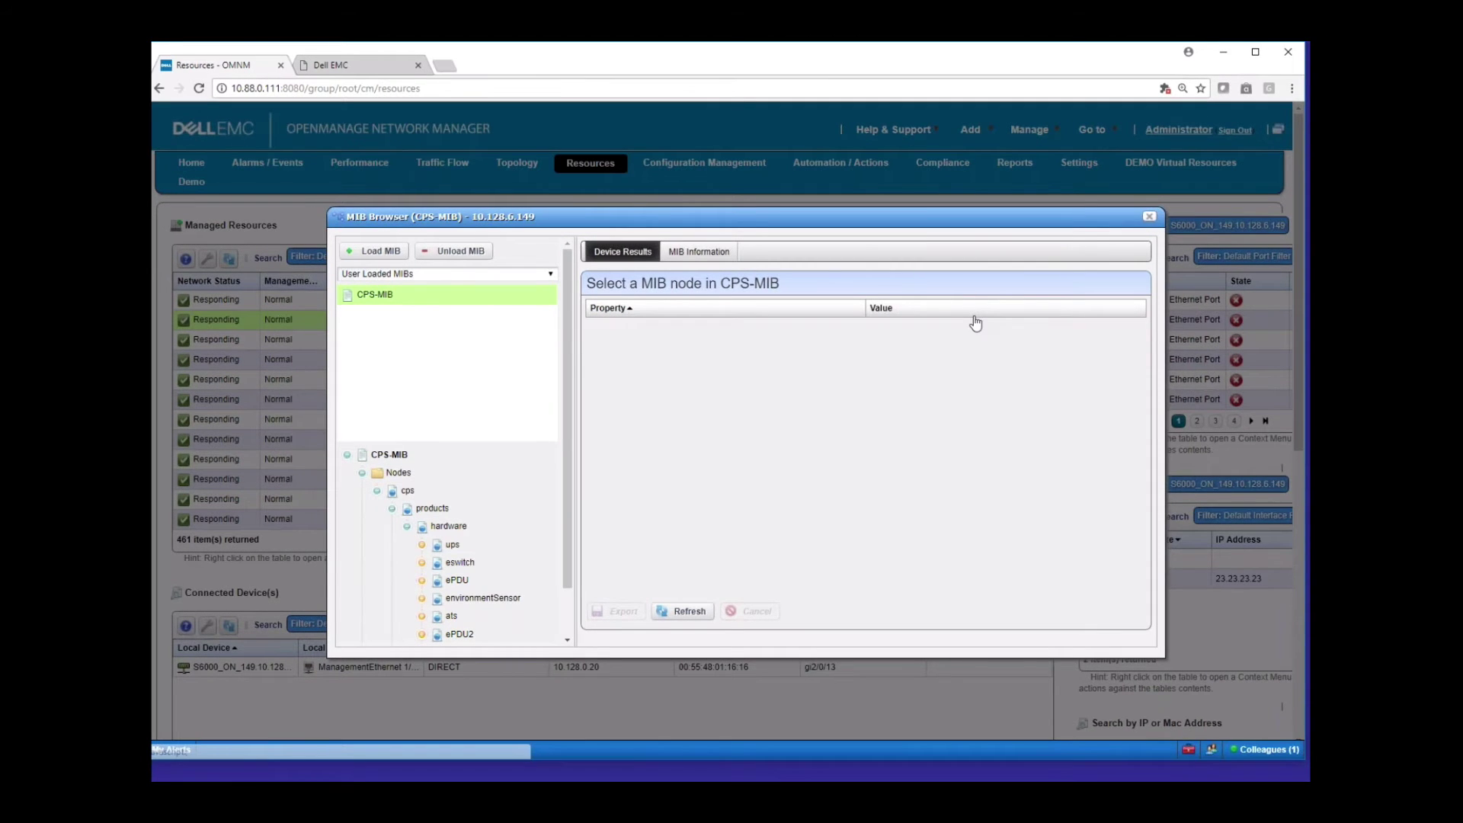
# Step: Reselect CPS-MIB in User Loaded MIBs, then close the MIB Browser
pyautogui.click(547, 274)
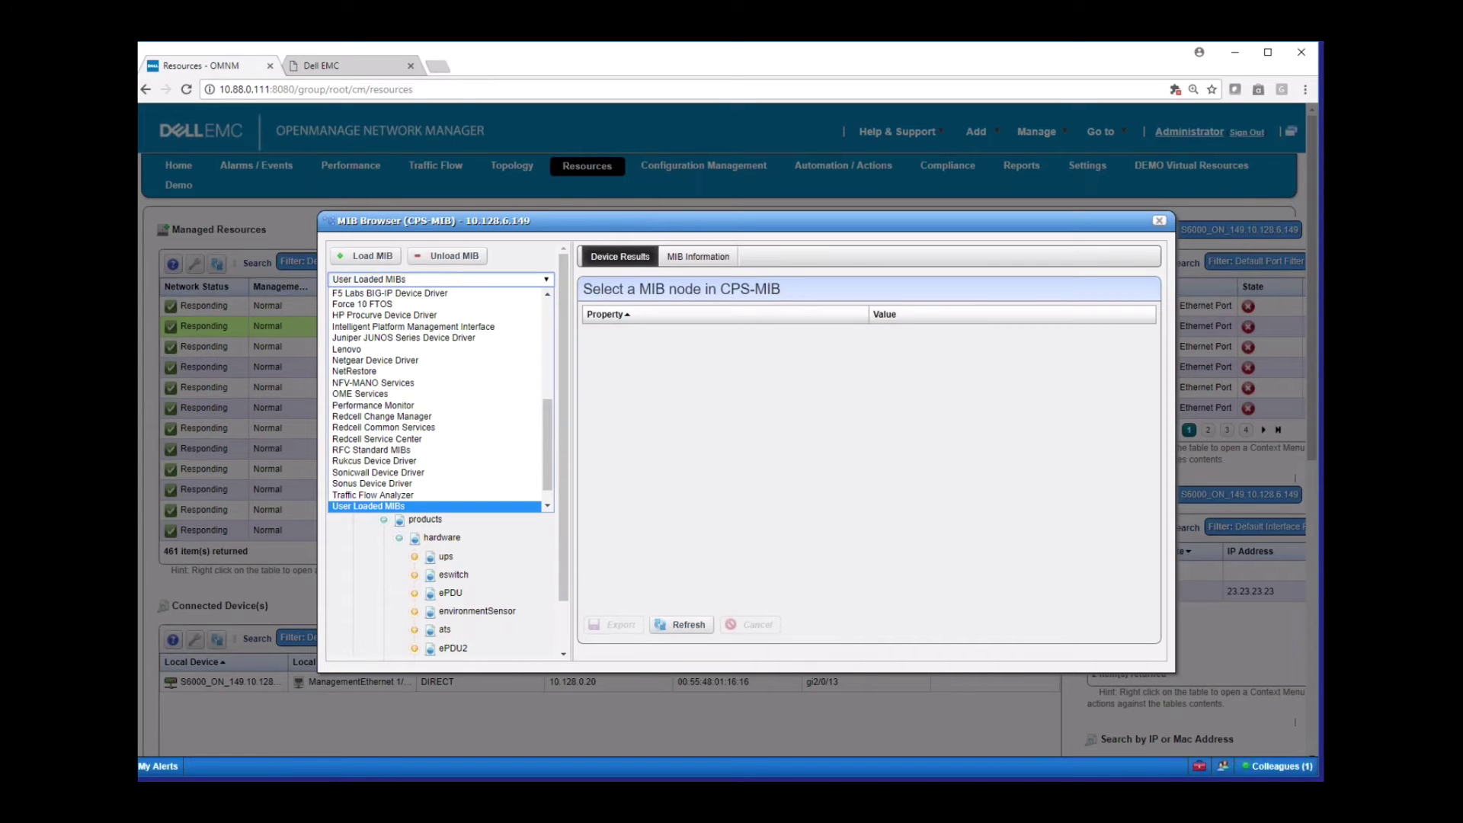
pyautogui.click(368, 506)
pyautogui.click(410, 308)
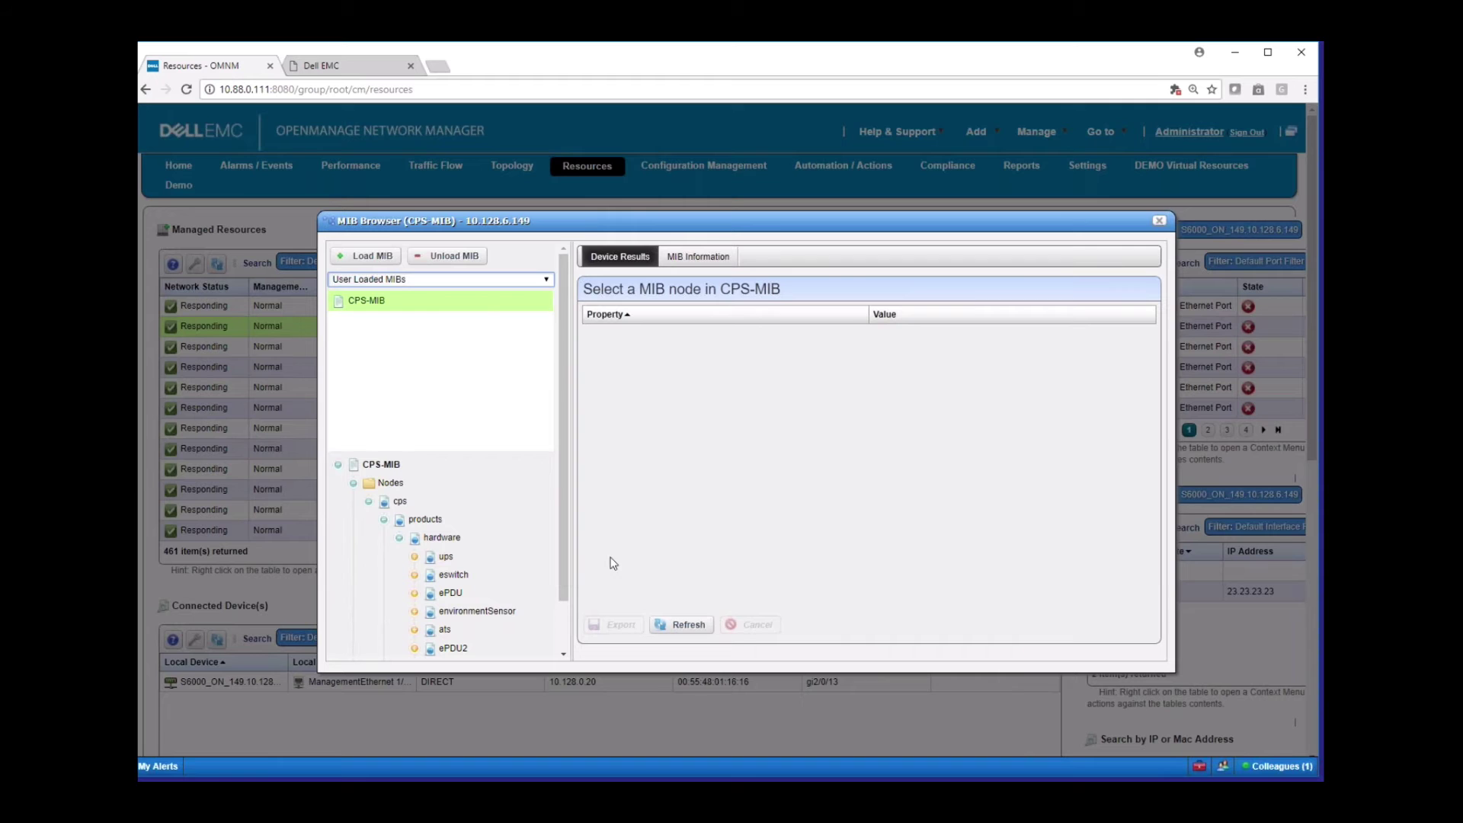
pyautogui.click(1158, 223)
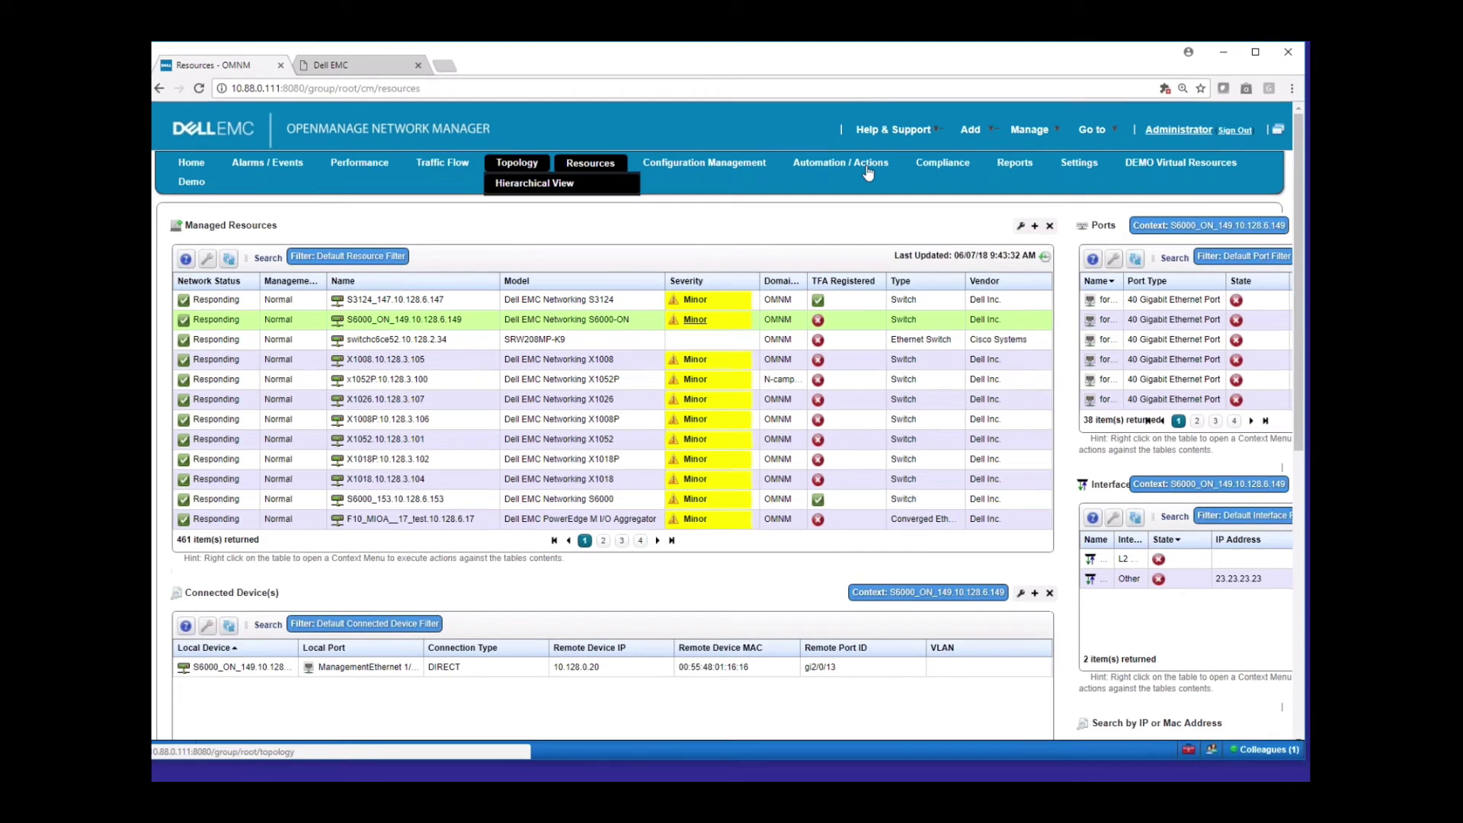
# Step: Search Monitor Management for 'interface' and edit the CopyOfDefault Interface Monitor
pyautogui.moveTo(1087, 165)
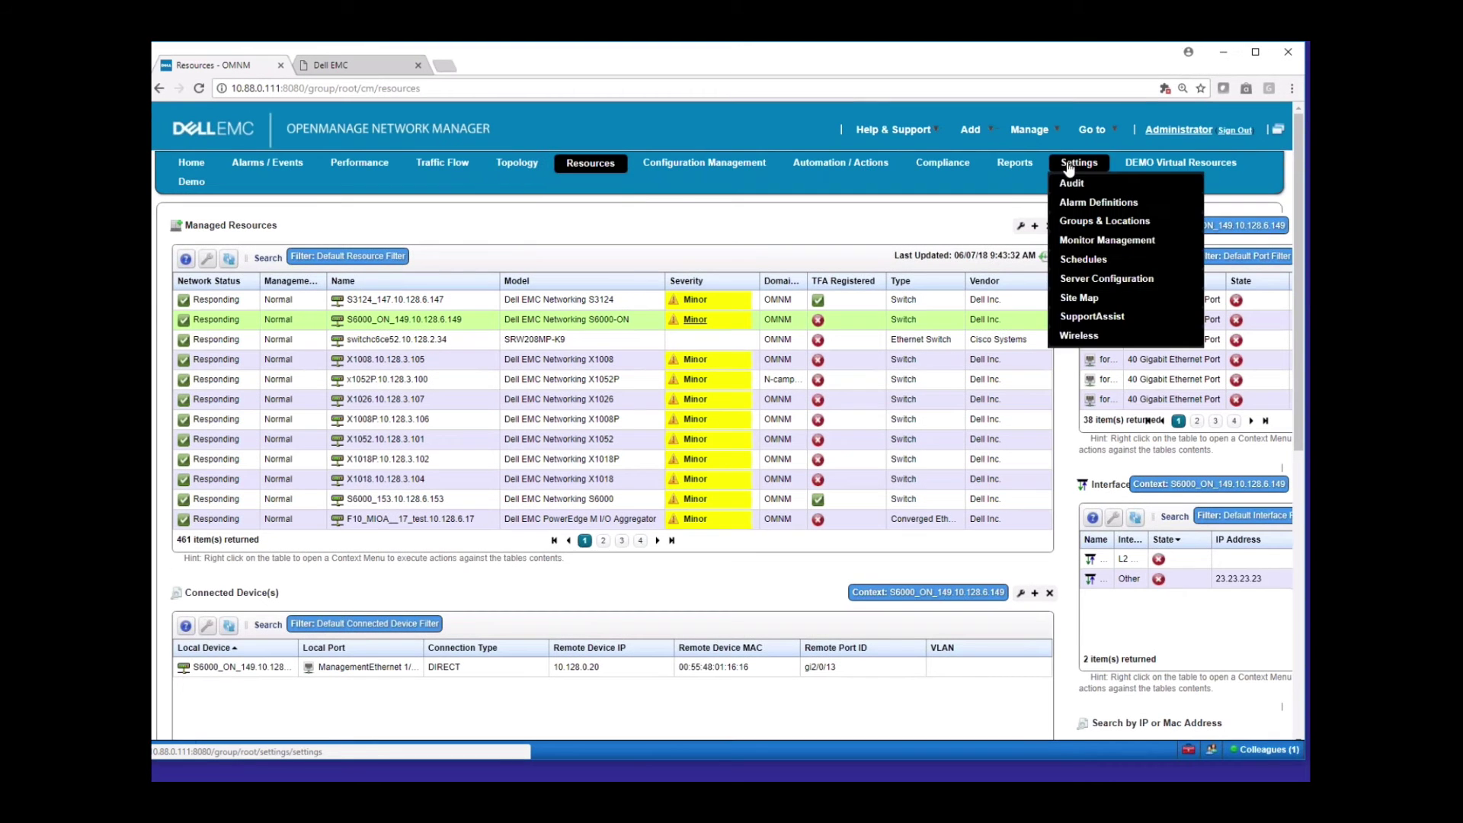
pyautogui.click(1078, 243)
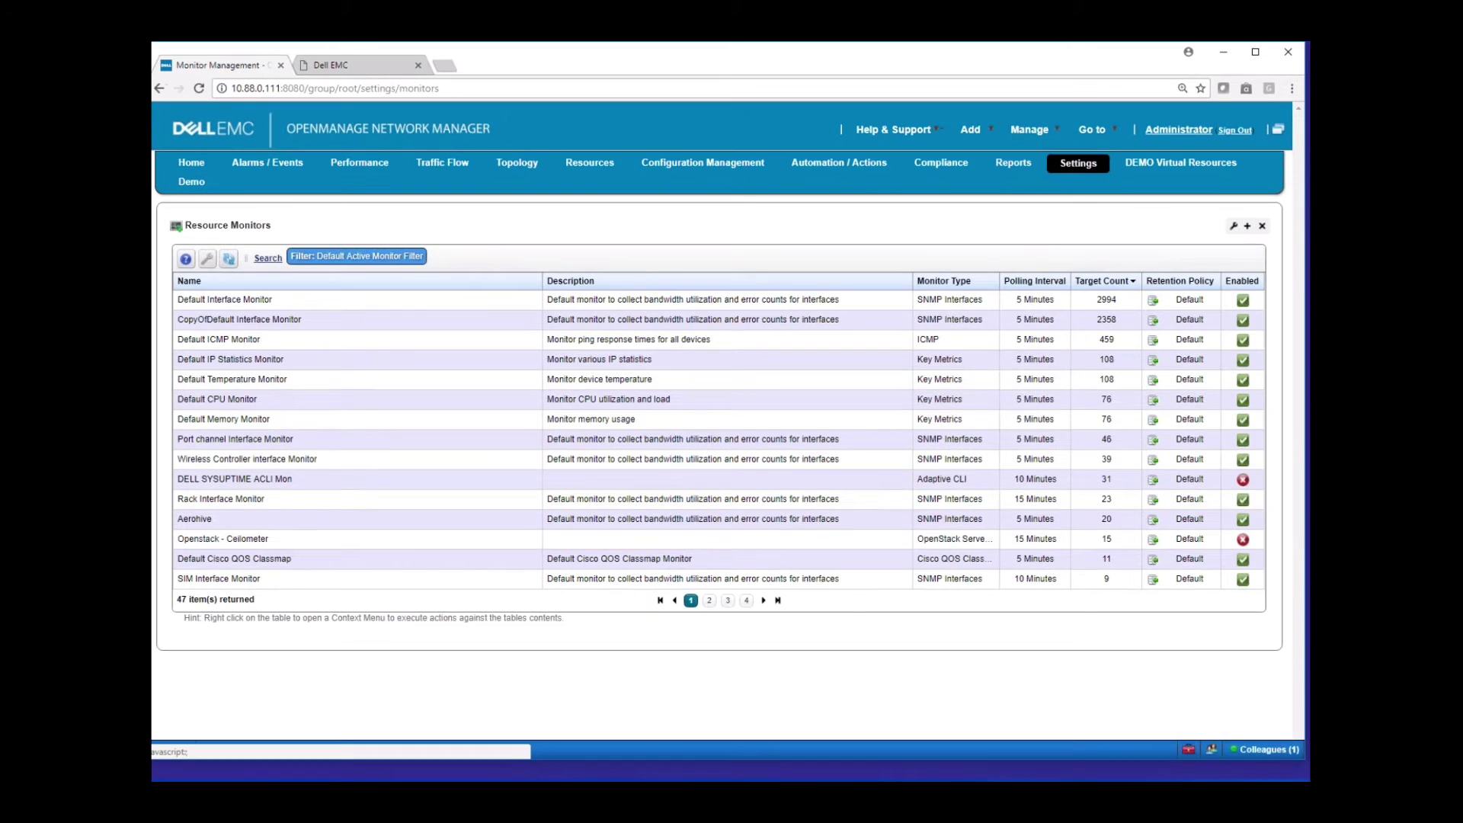
pyautogui.click(257, 264)
pyautogui.write('inter')
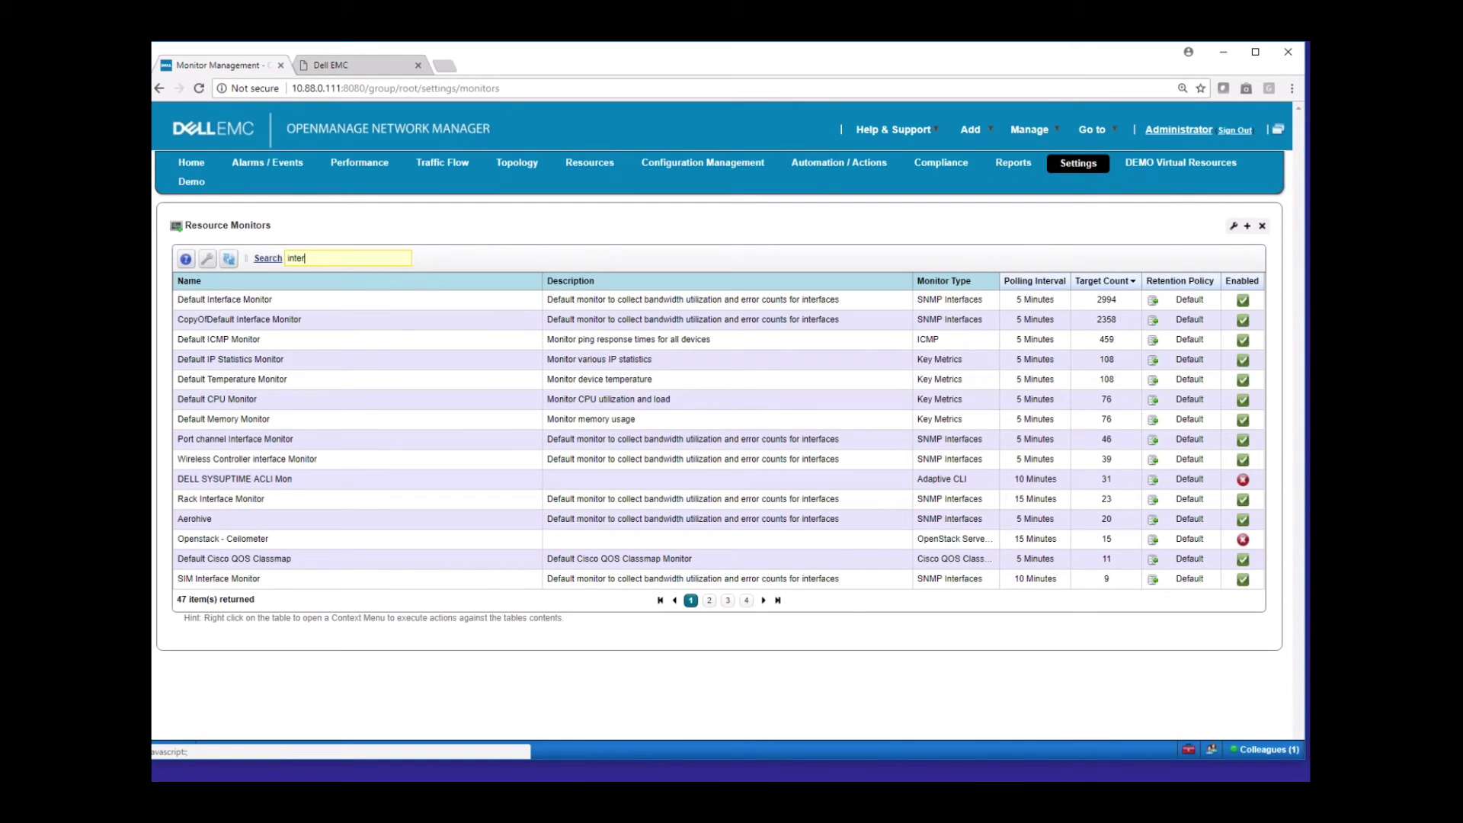
pyautogui.write('face')
pyautogui.press('Return')
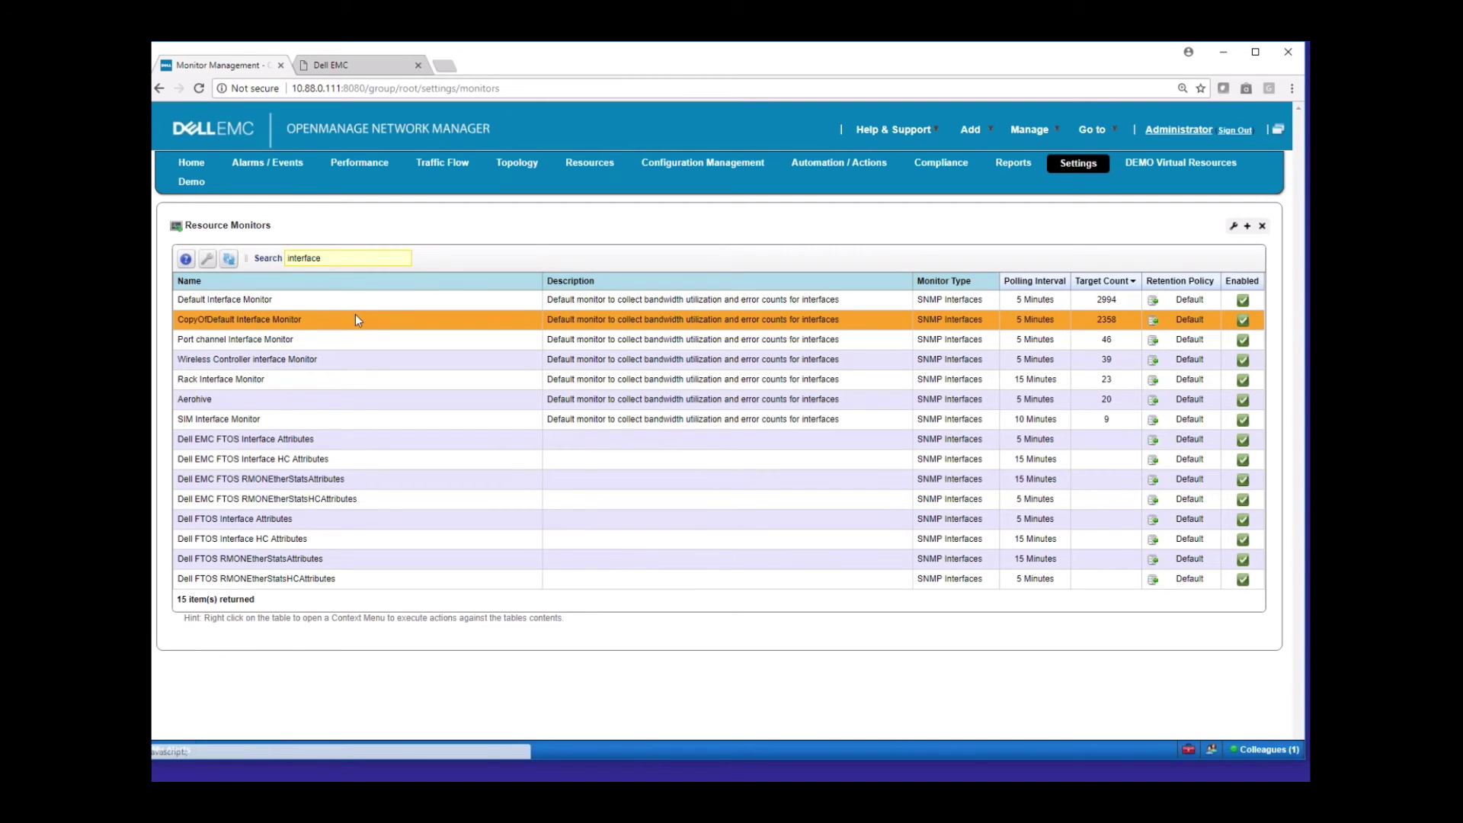
pyautogui.rightClick(355, 319)
pyautogui.click(381, 357)
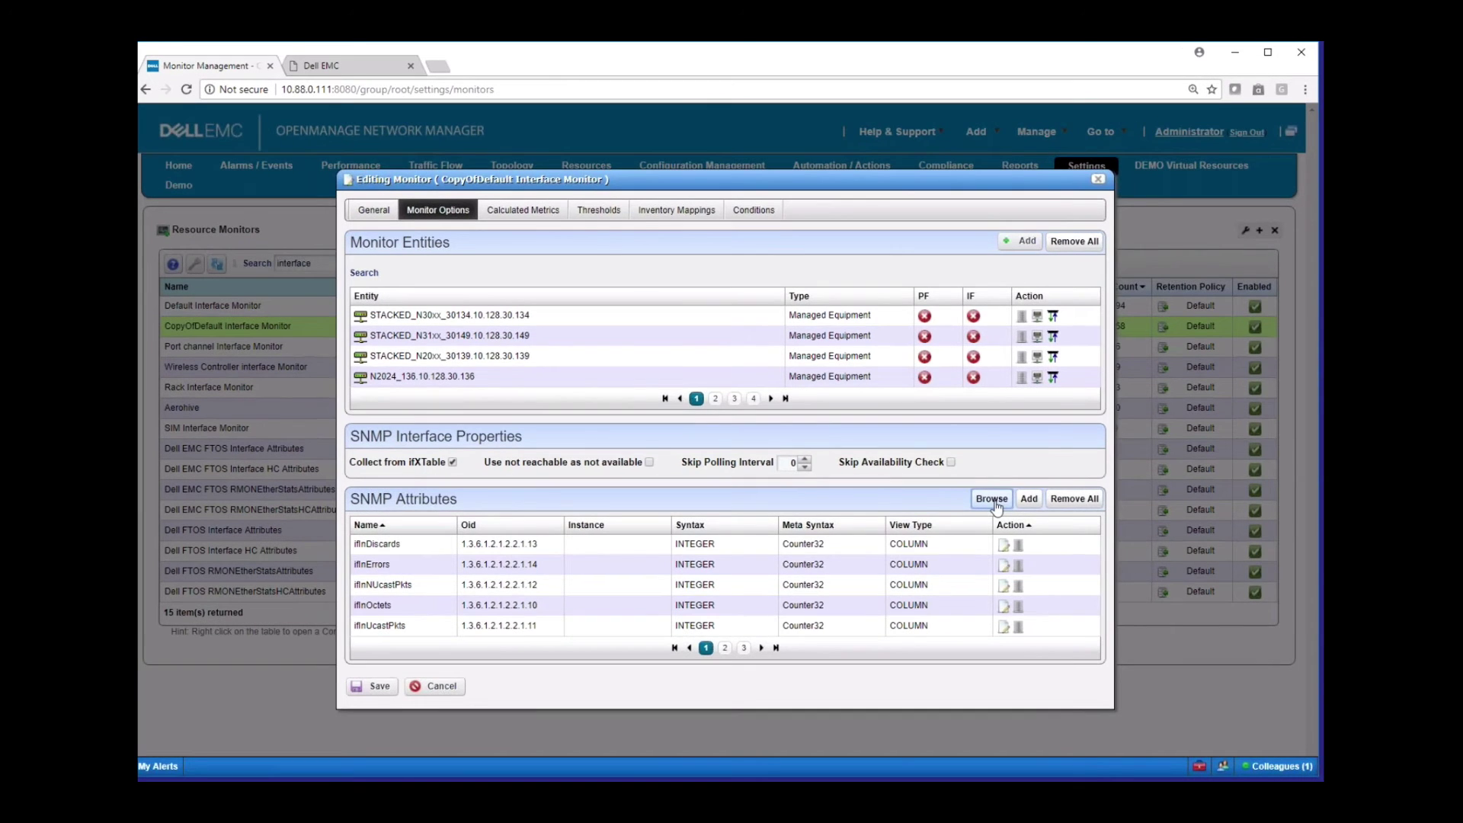
# Step: Browse MIBs from the monitor's attributes and switch to the User Loaded MIBs group
pyautogui.click(991, 499)
pyautogui.click(441, 267)
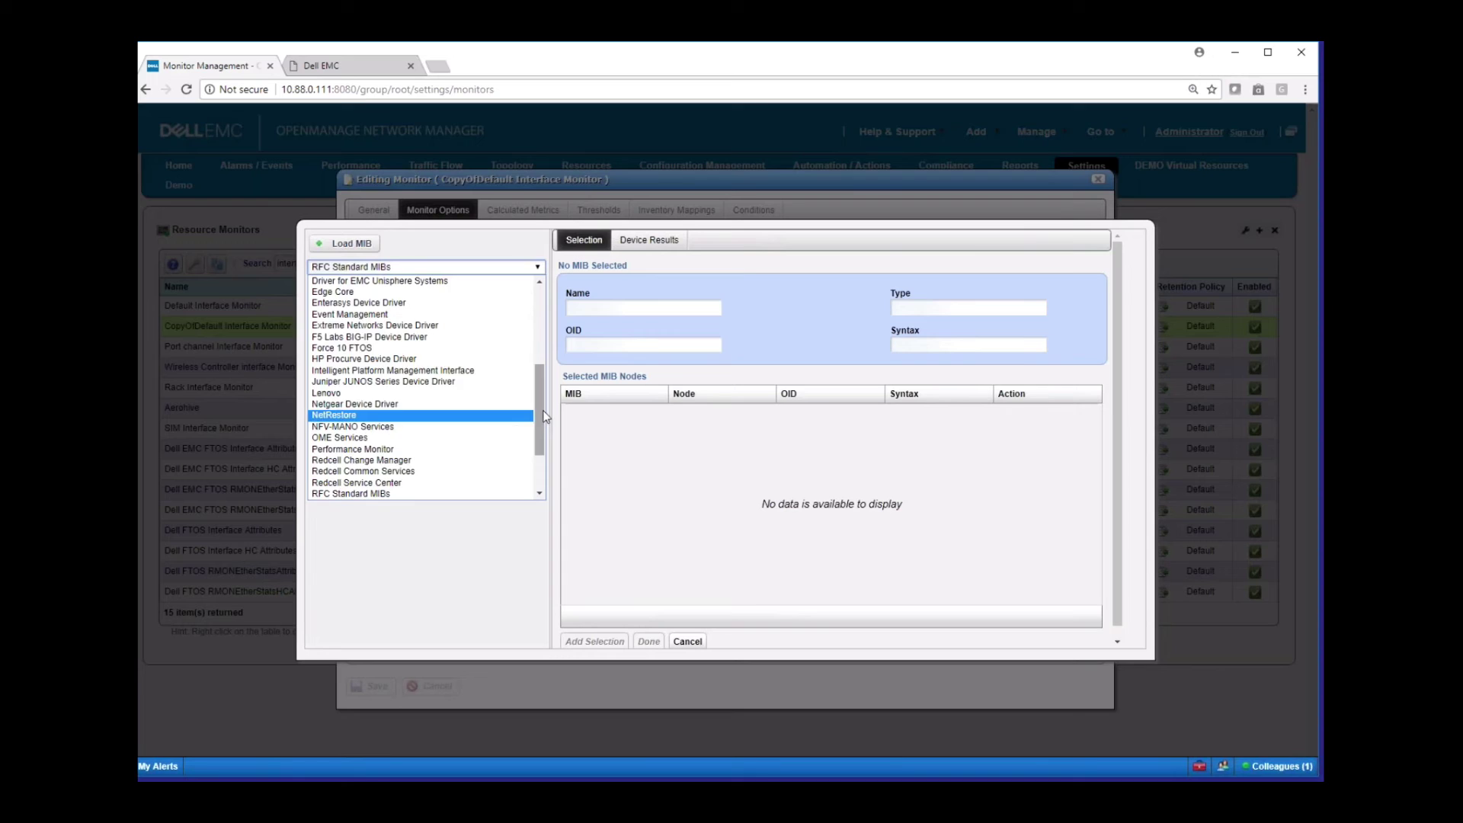
pyautogui.scroll(-3, 545, 416)
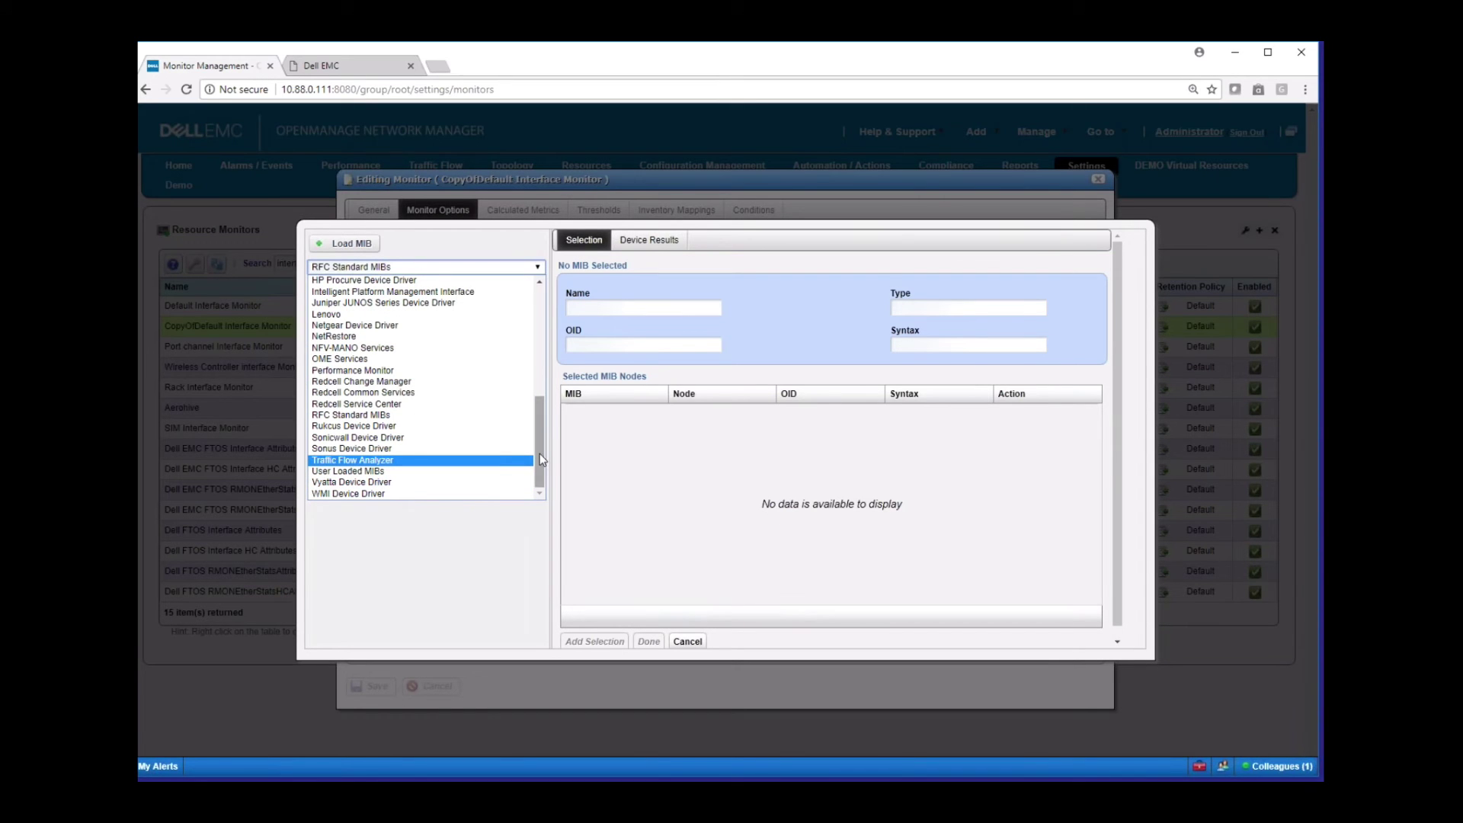
pyautogui.moveTo(540, 455)
pyautogui.mouseDown()
pyautogui.moveTo(530, 332)
pyautogui.moveTo(544, 464)
pyautogui.mouseUp()
pyautogui.click(400, 471)
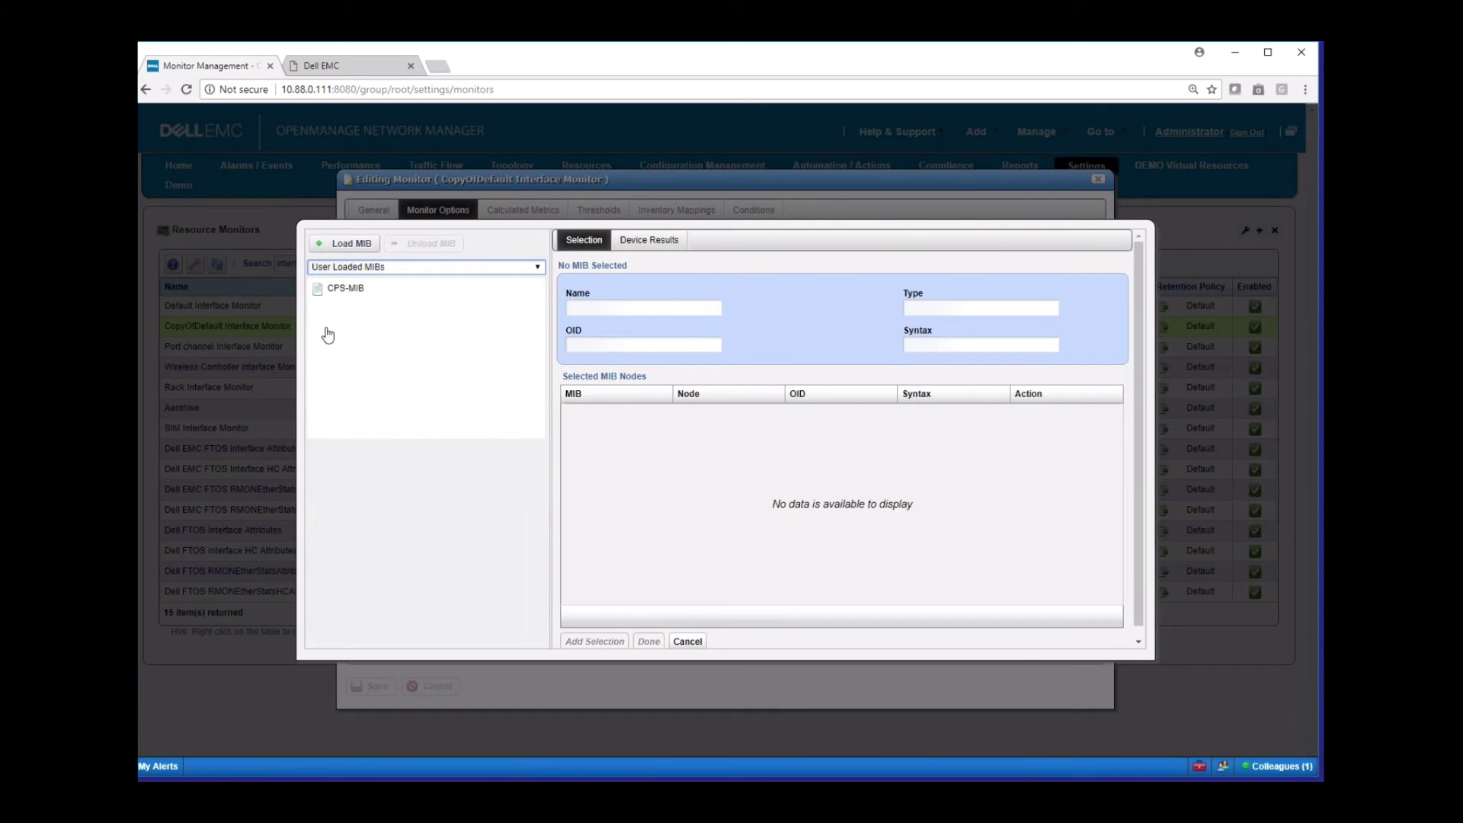
# Step: Expand CPS-MIB to ups > upsIdent > upsBaseIdent and add upsBaseIdentModel to Selected MIB Nodes
pyautogui.click(336, 289)
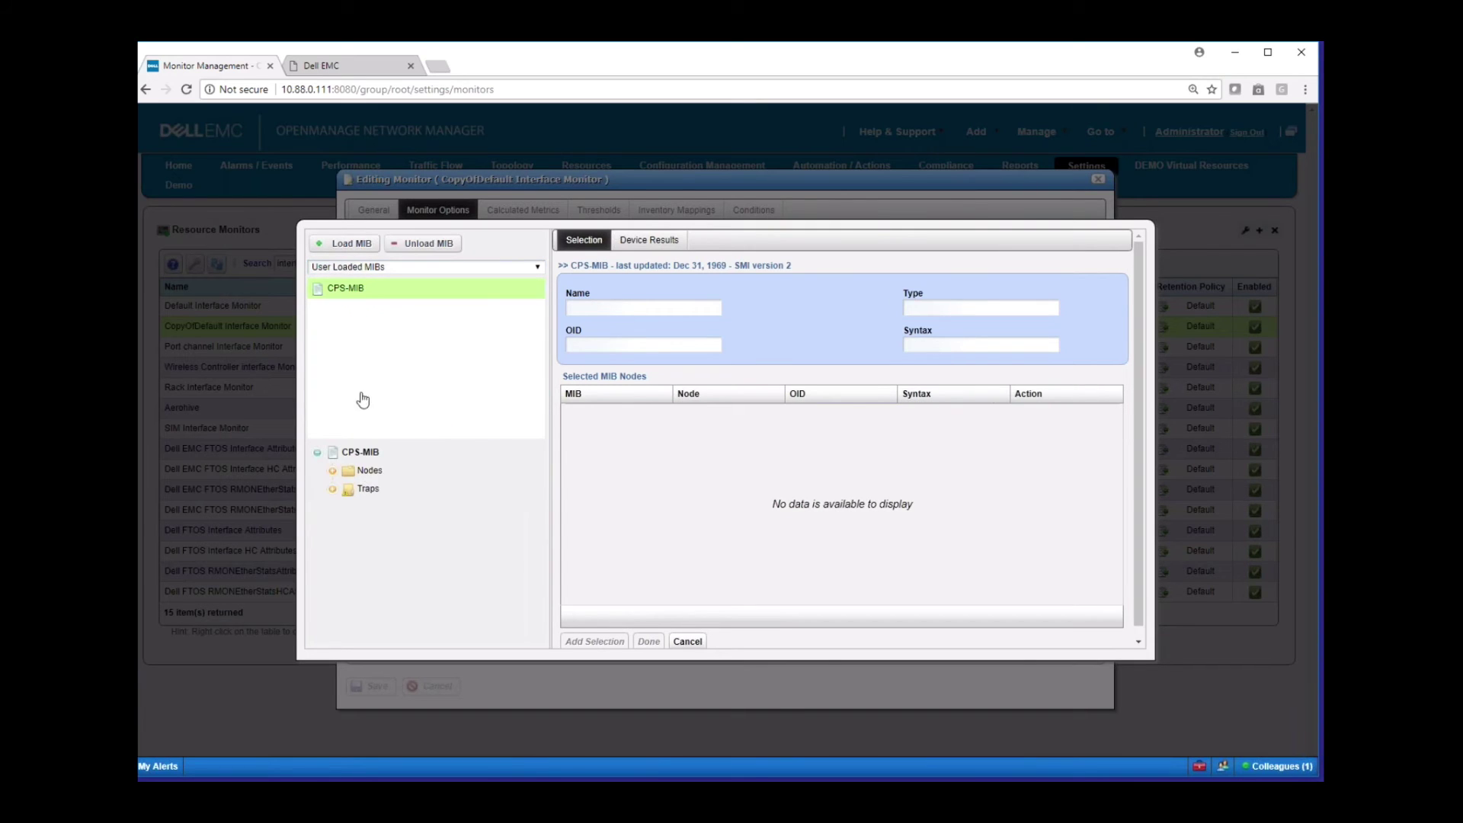
pyautogui.click(332, 470)
pyautogui.click(346, 488)
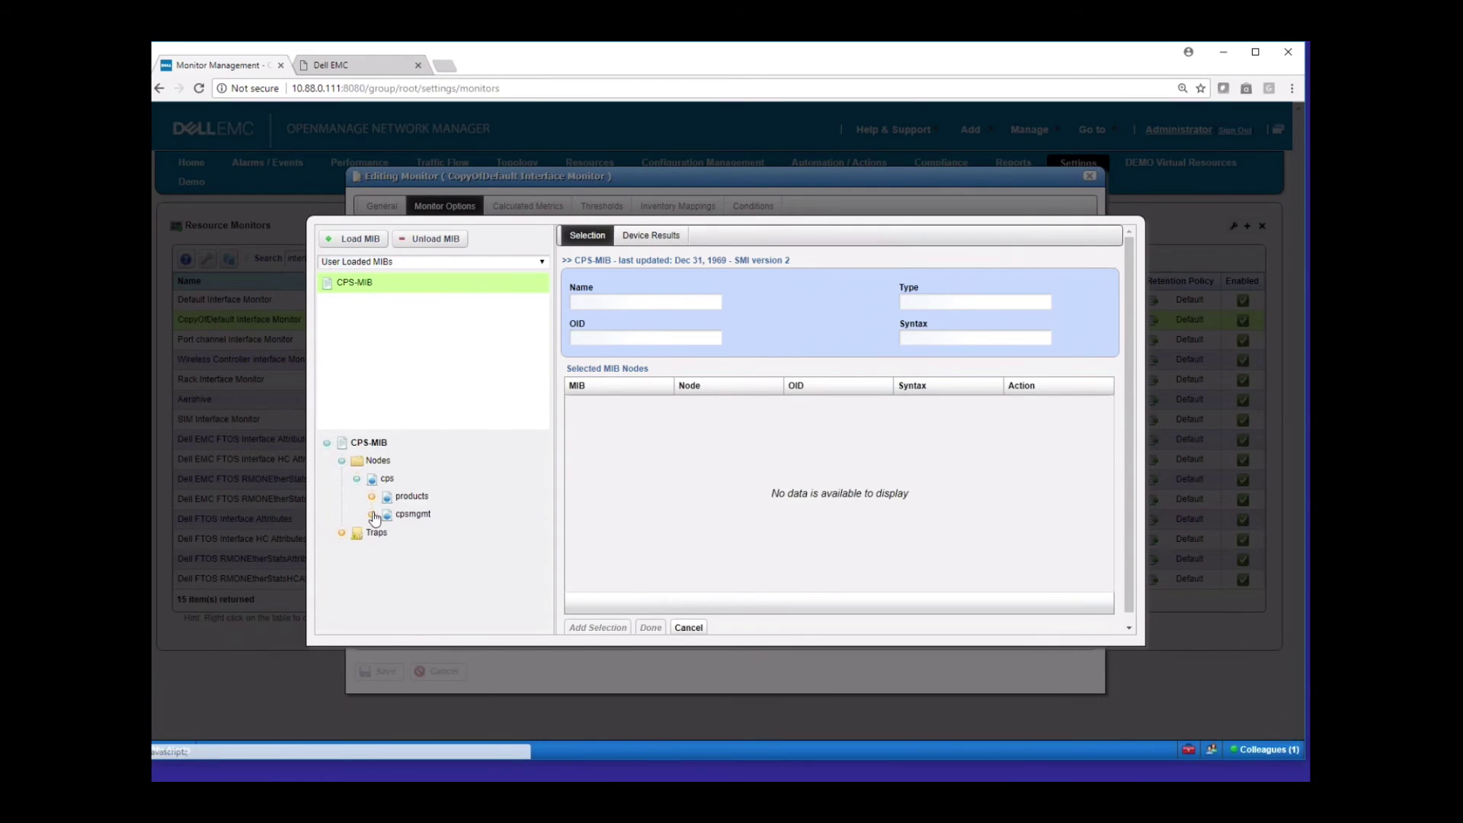
pyautogui.click(371, 496)
pyautogui.click(386, 514)
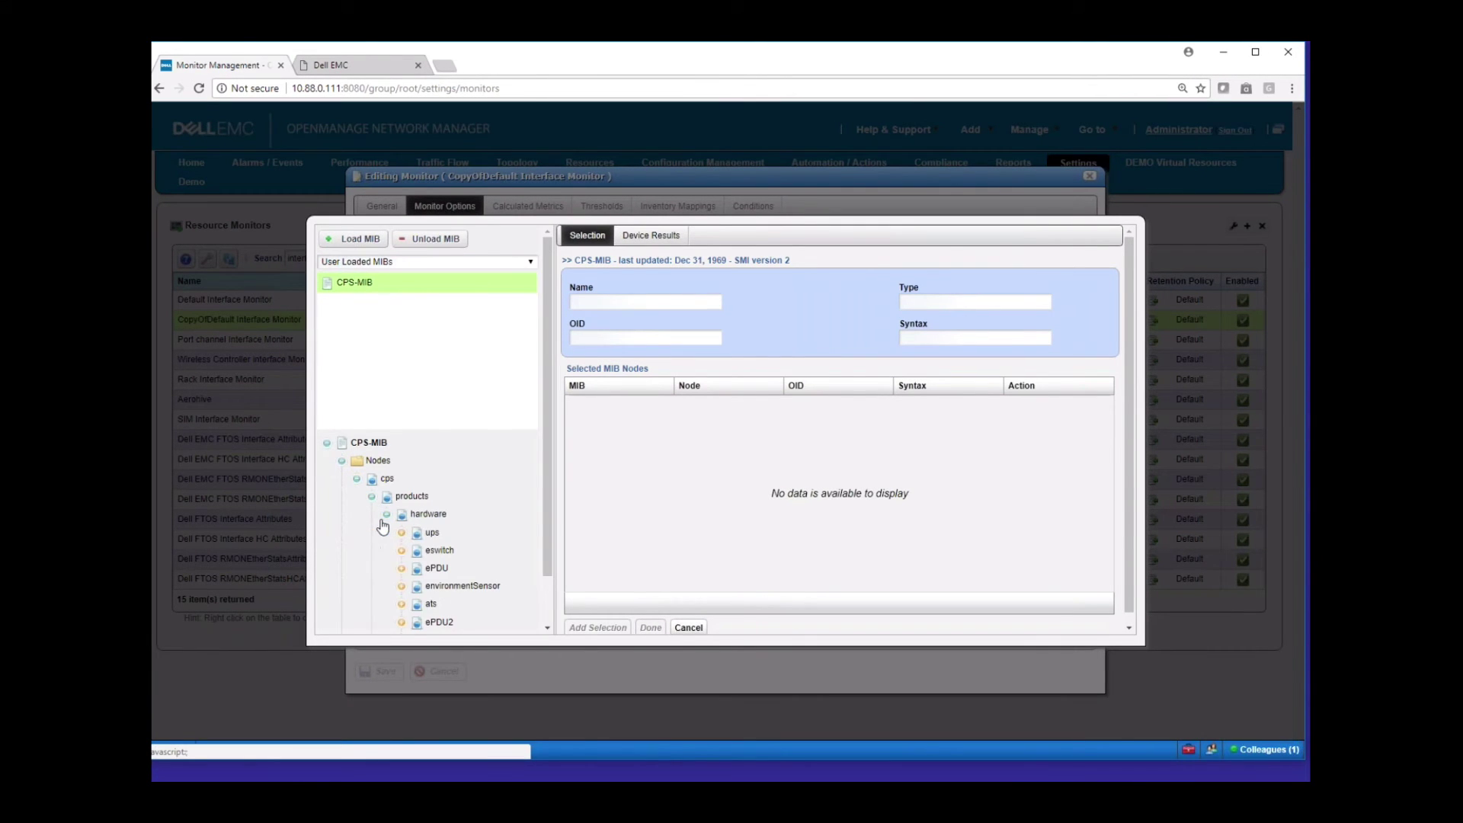
pyautogui.click(402, 533)
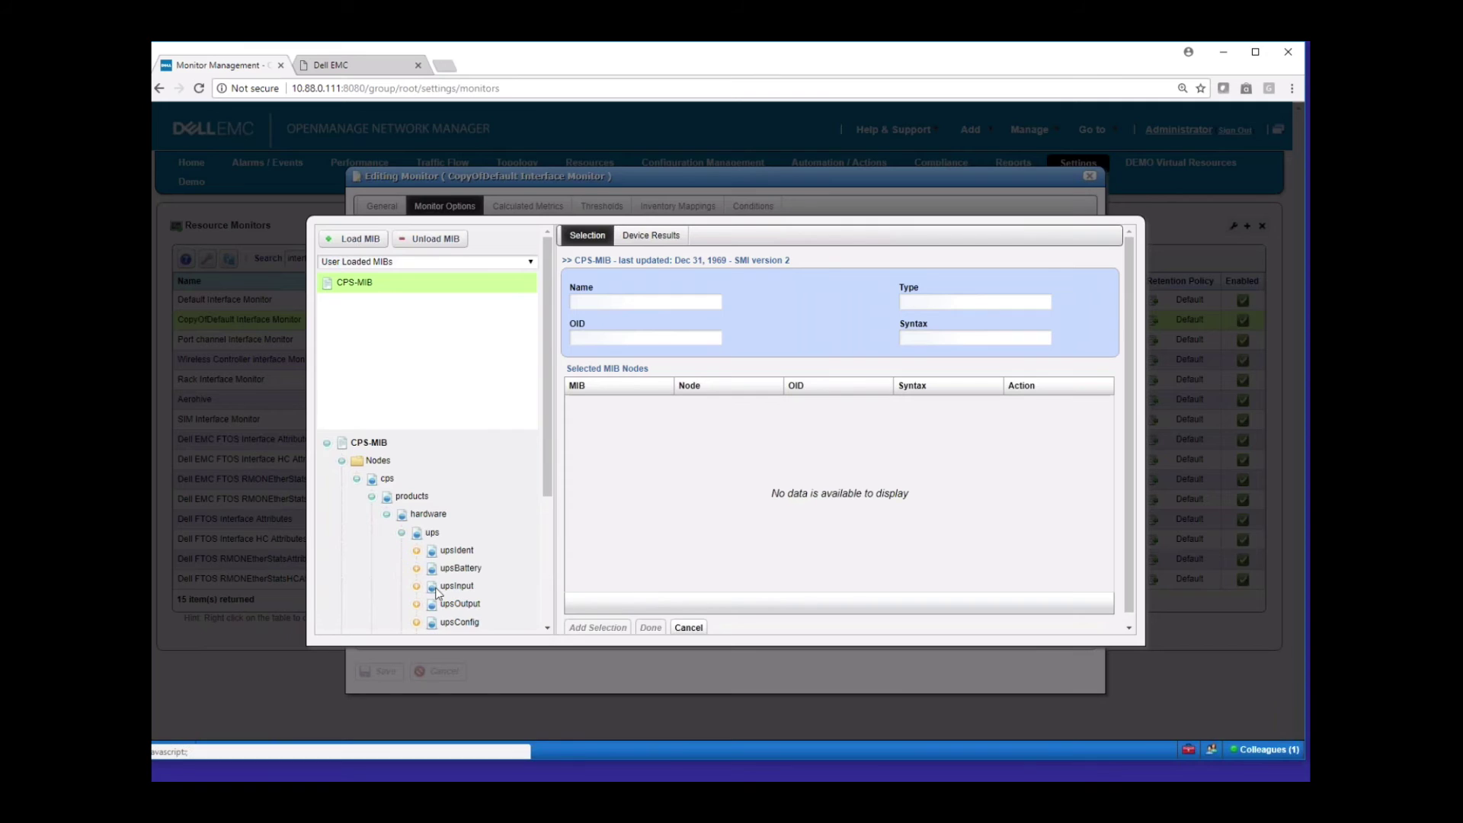
pyautogui.click(416, 550)
pyautogui.click(431, 568)
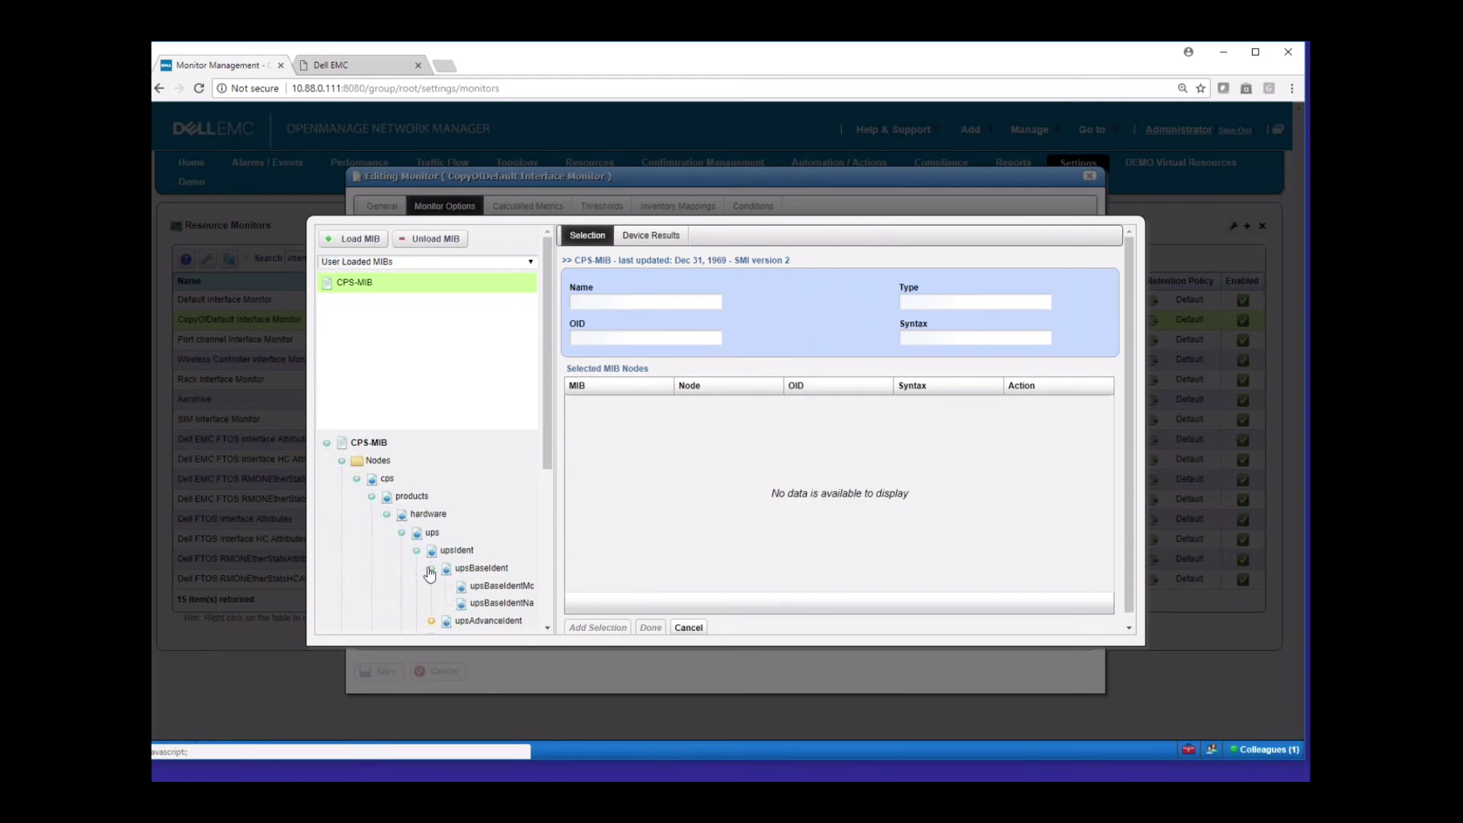
pyautogui.click(547, 519)
pyautogui.click(502, 436)
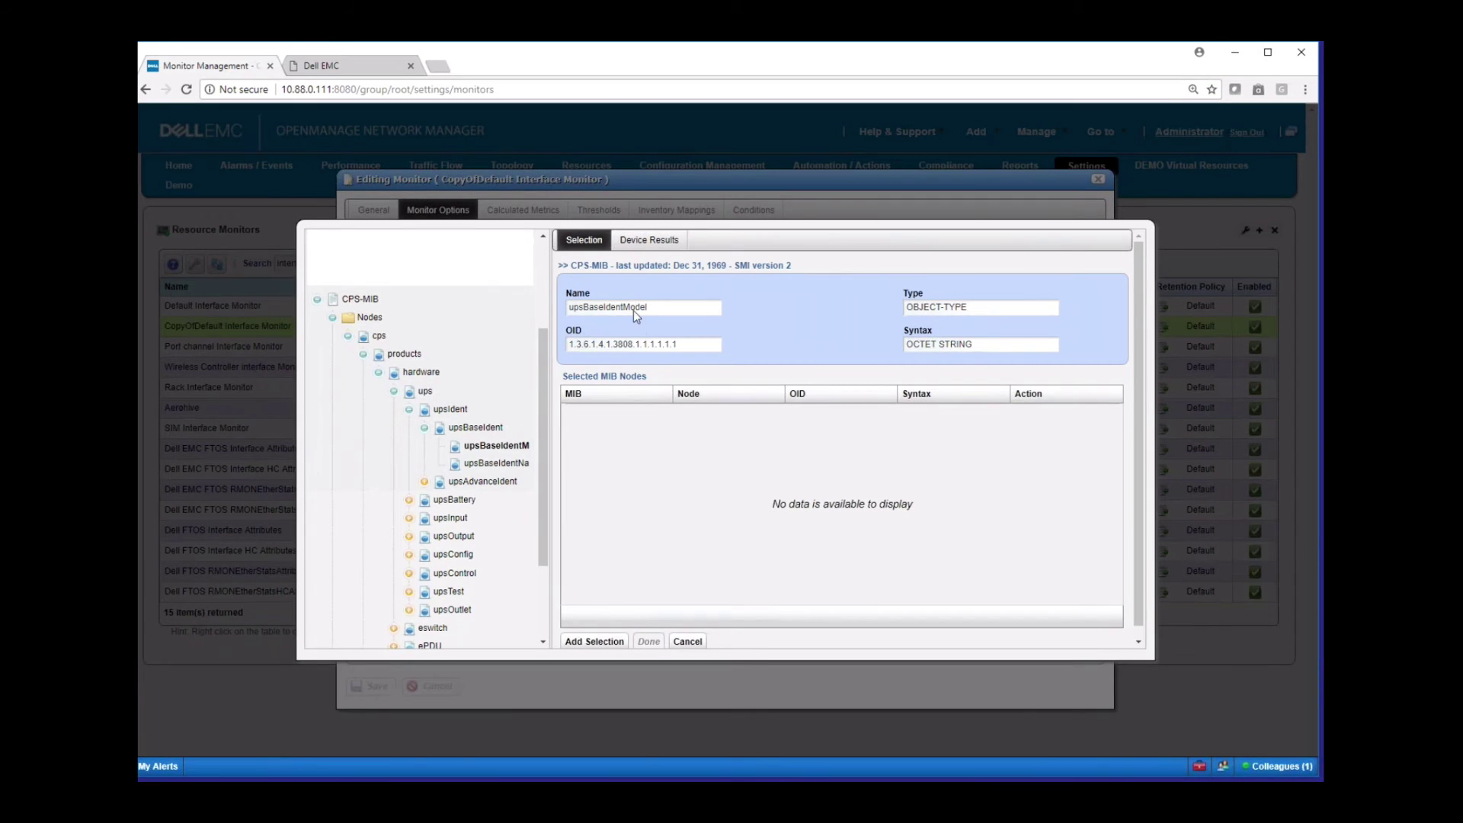
pyautogui.click(595, 640)
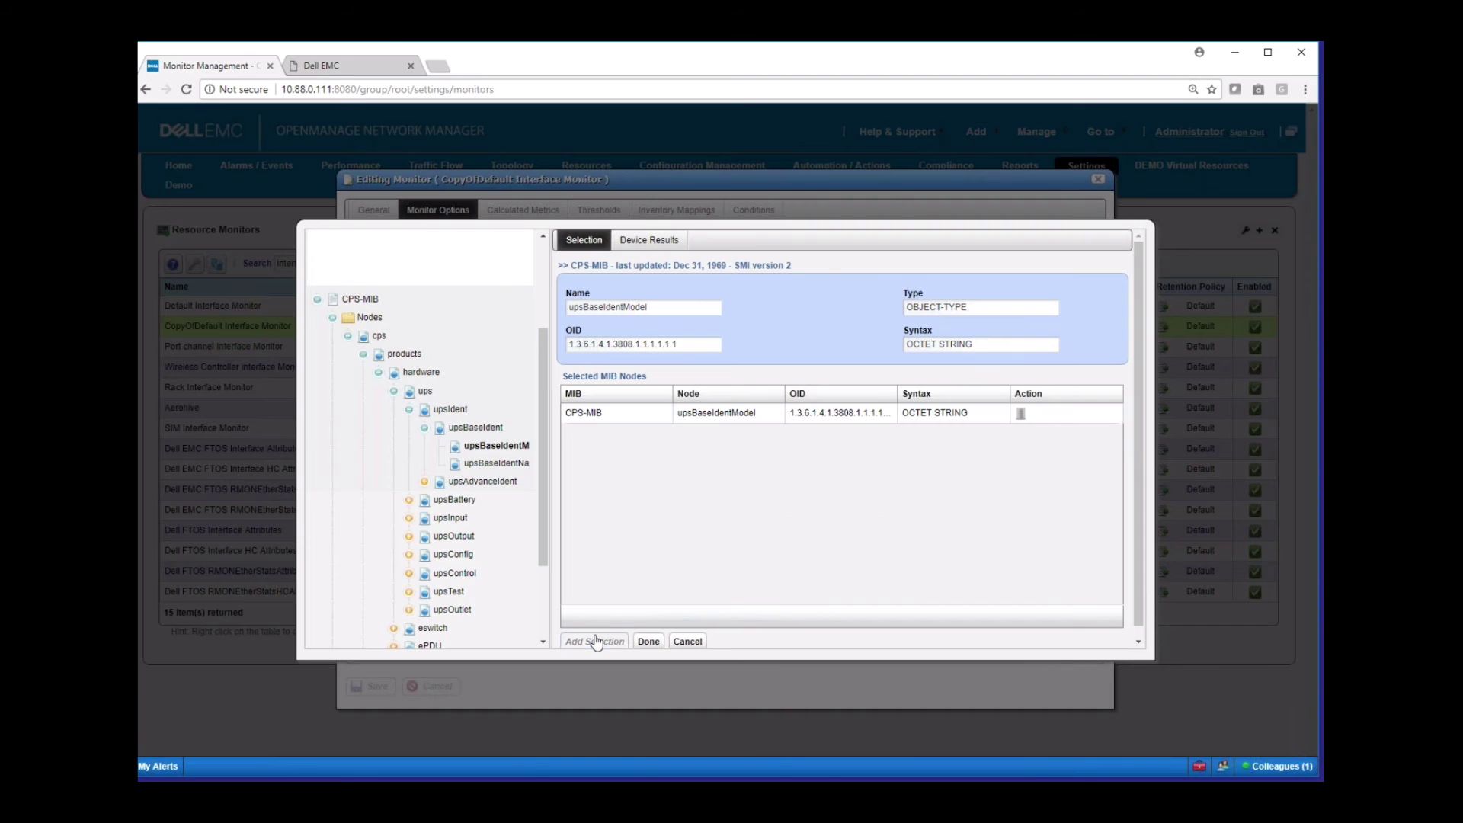
# Step: Confirm upsBaseIdentModel on the last SNMP Attributes page and save the monitor
pyautogui.click(649, 642)
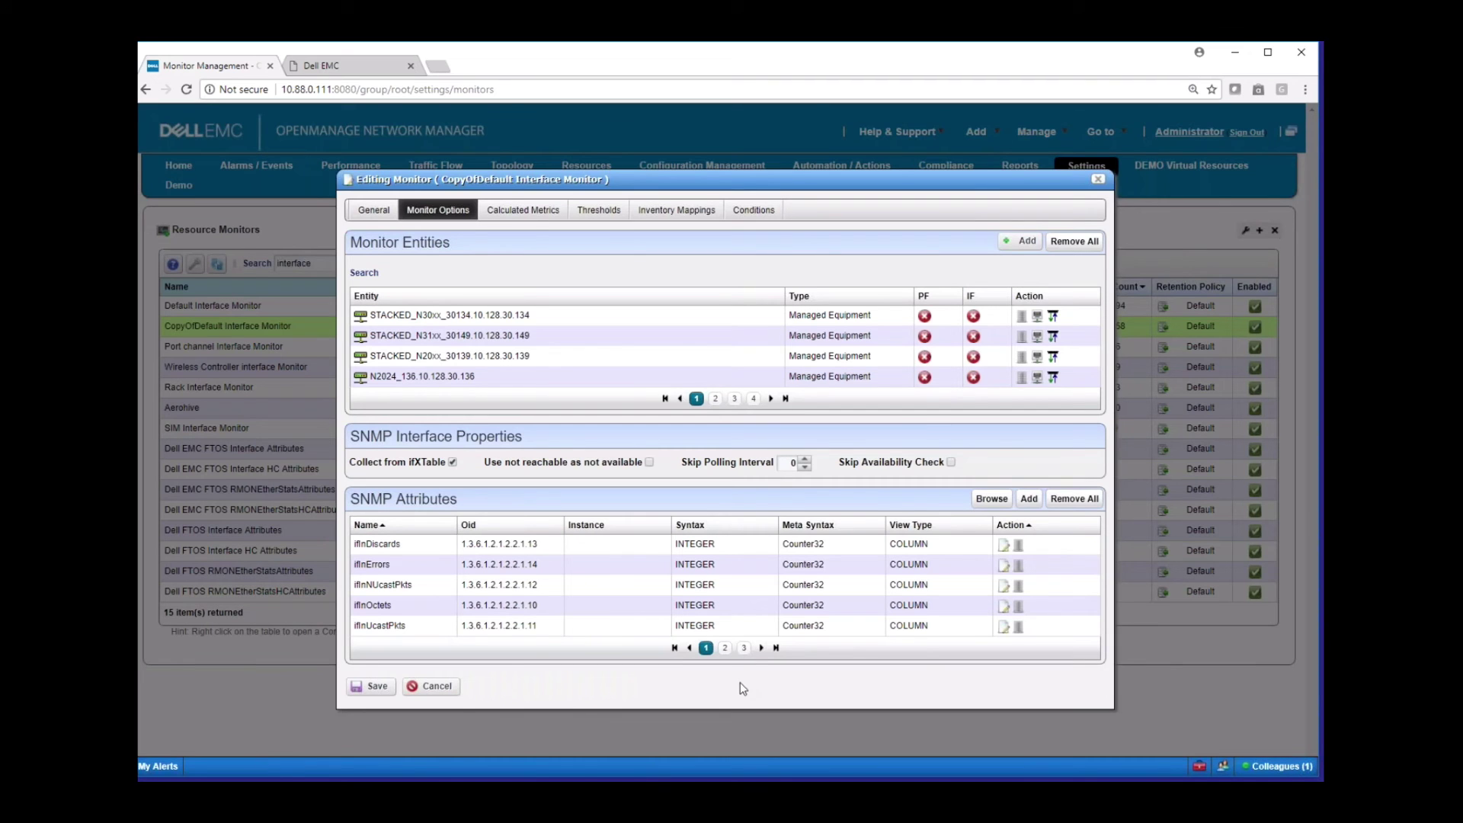
pyautogui.click(776, 647)
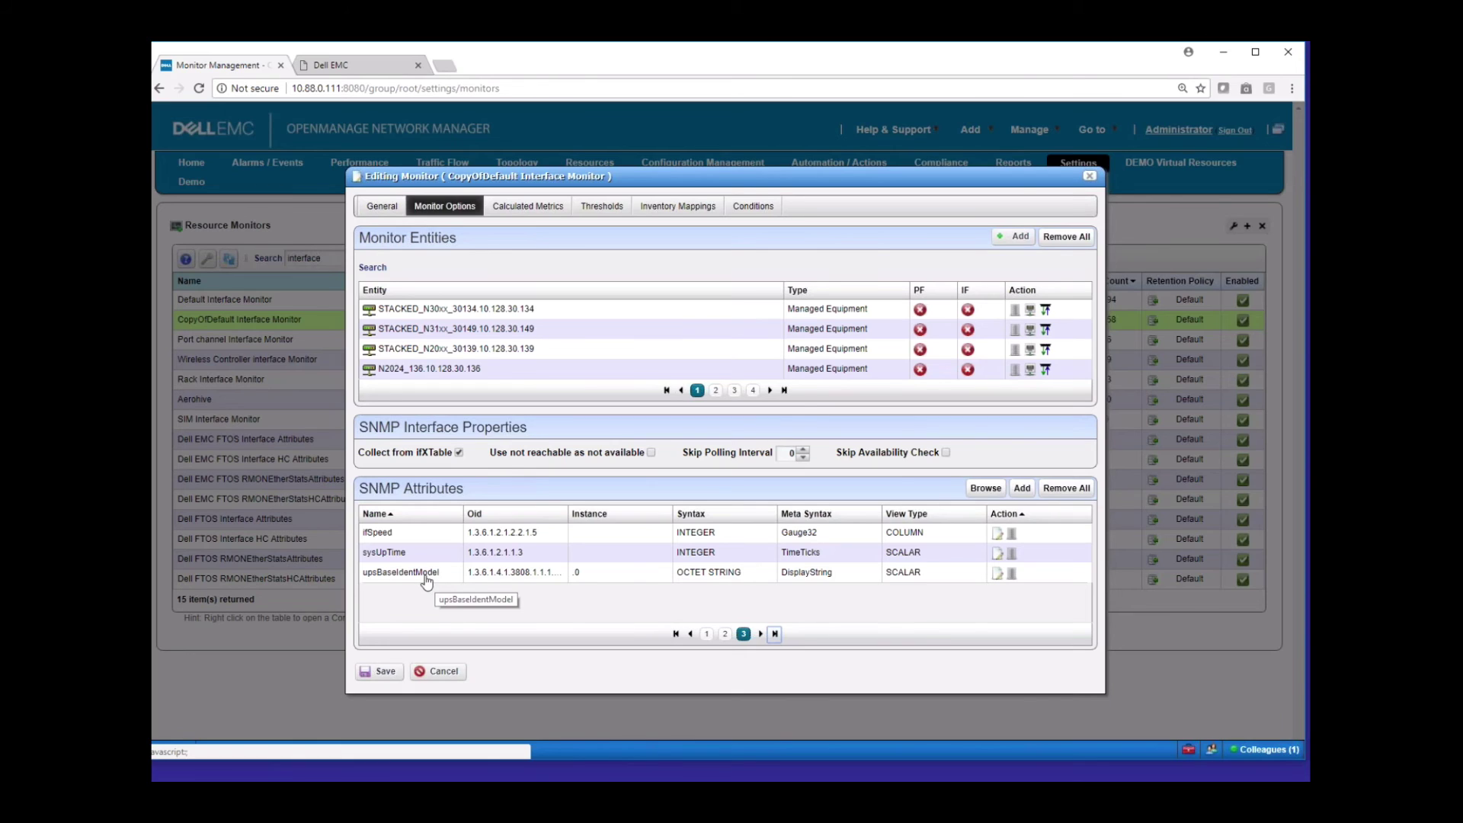
pyautogui.click(1088, 178)
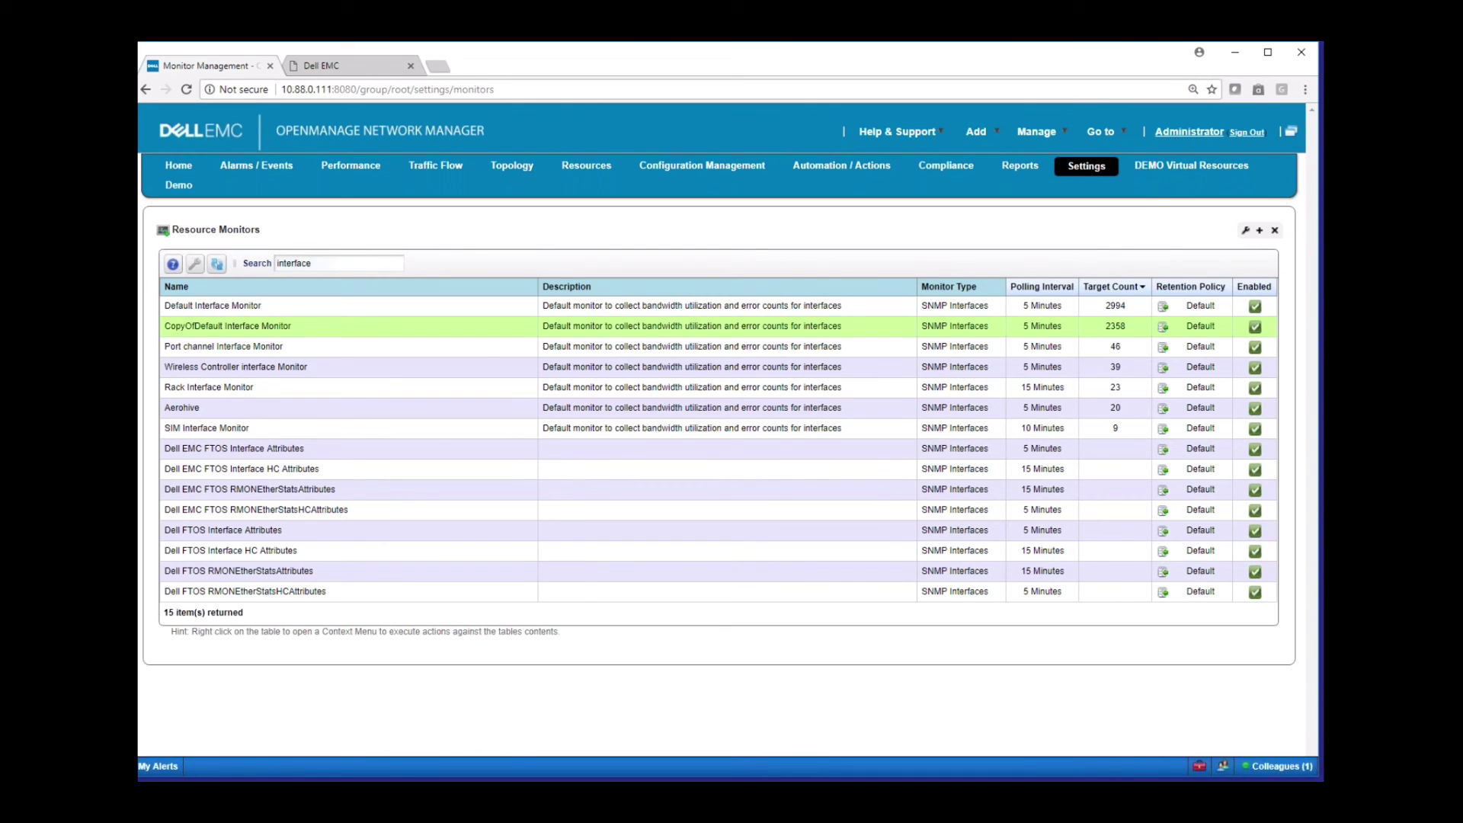
# Step: Open the Alarm Definitions settings page
pyautogui.moveTo(1086, 165)
pyautogui.click(1091, 206)
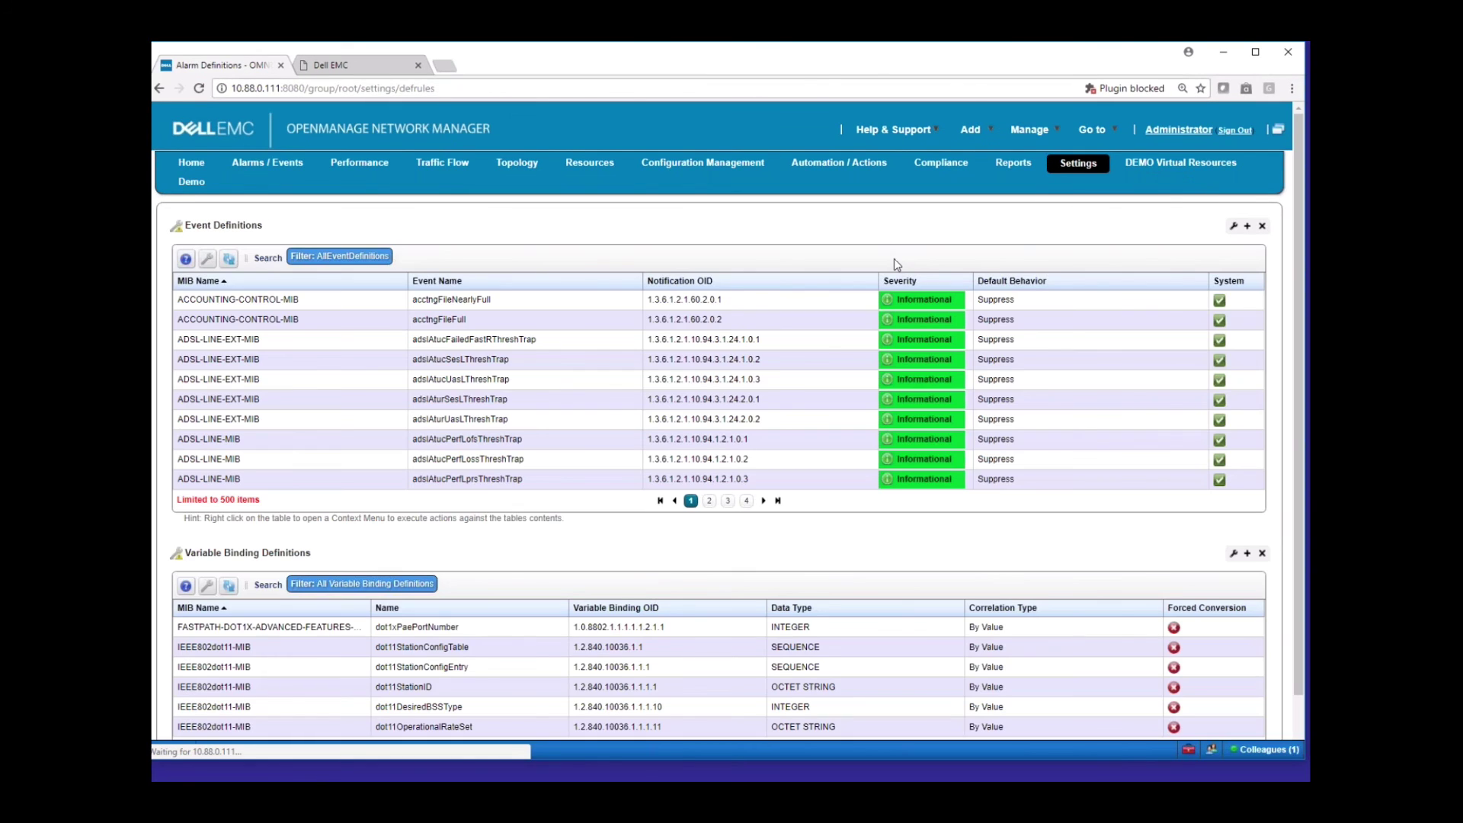
pyautogui.click(762, 398)
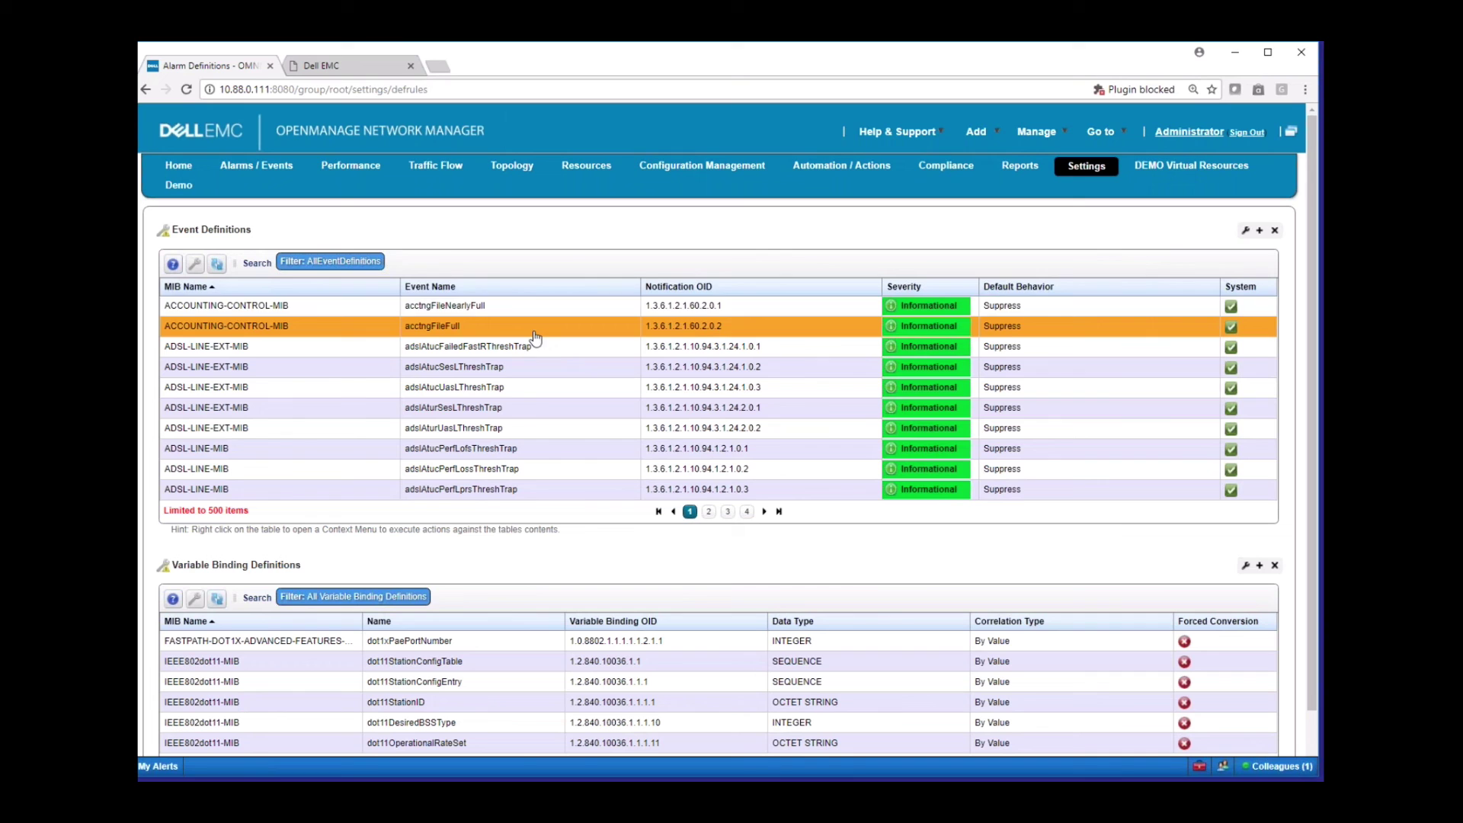
# Step: Load the stdupsv1 MIB from Downloads via MIB > Load MIB and import it
pyautogui.rightClick(542, 307)
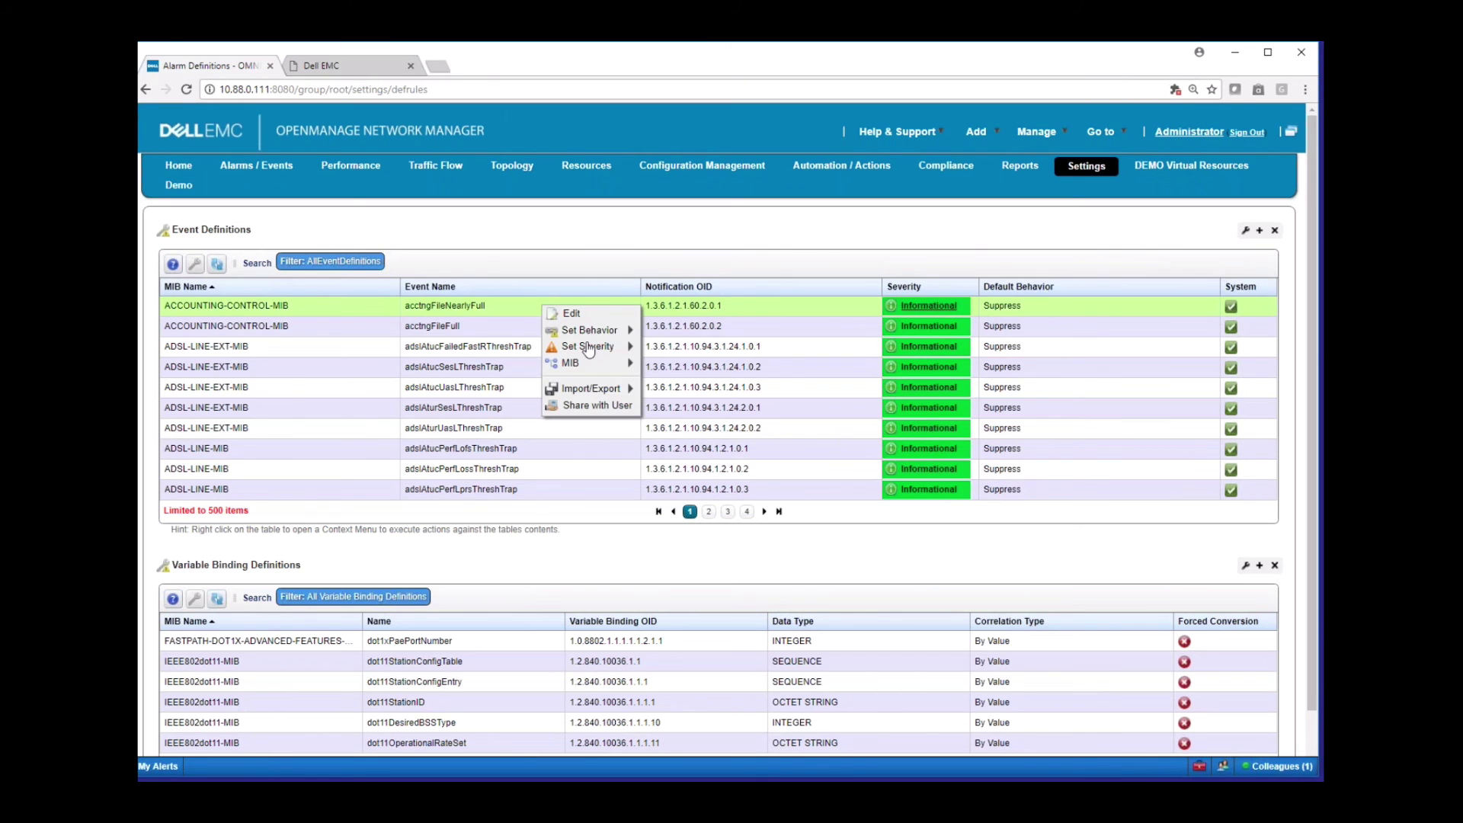
pyautogui.moveTo(602, 363)
pyautogui.click(680, 362)
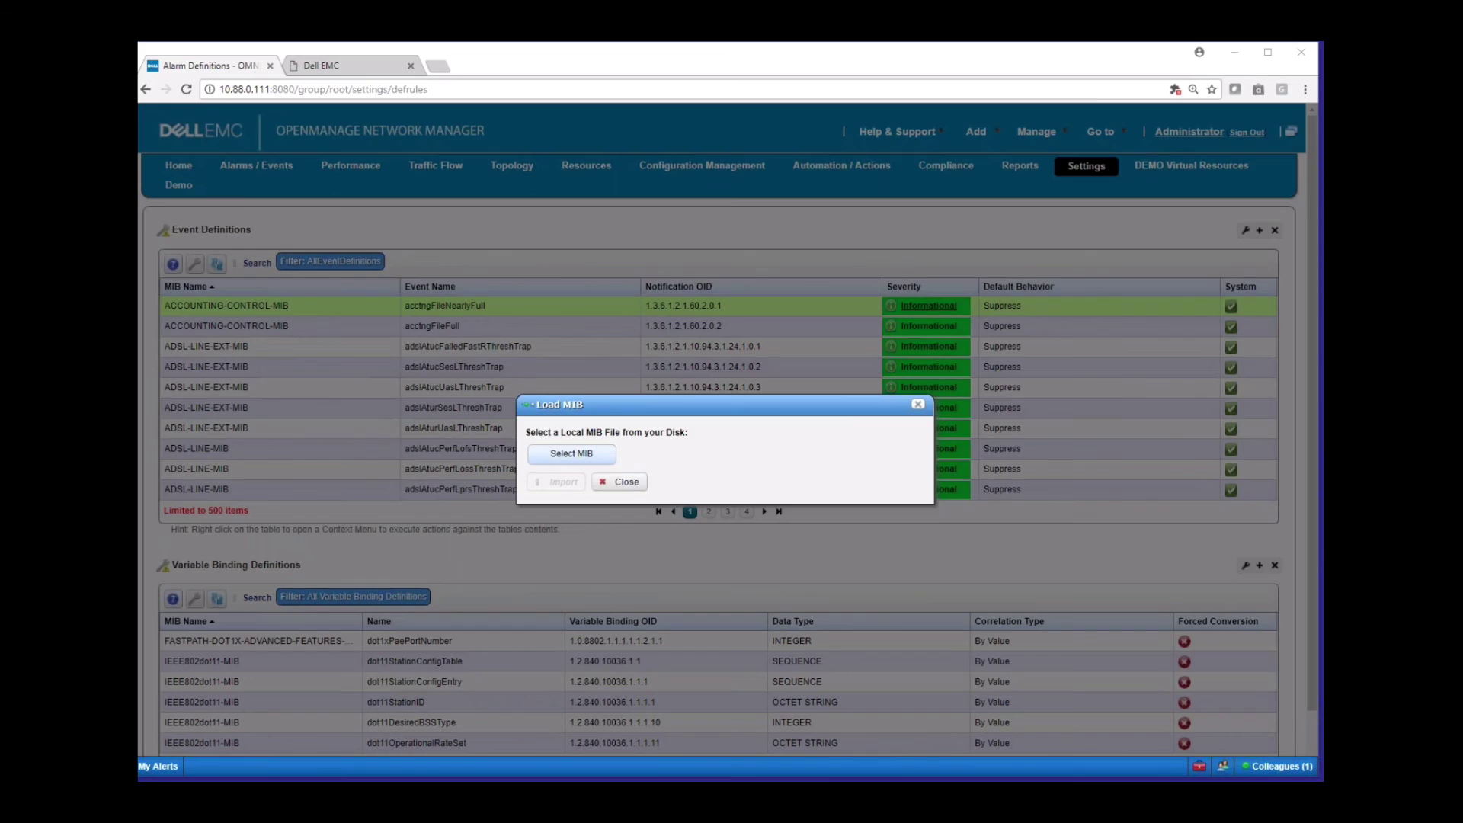
pyautogui.click(572, 454)
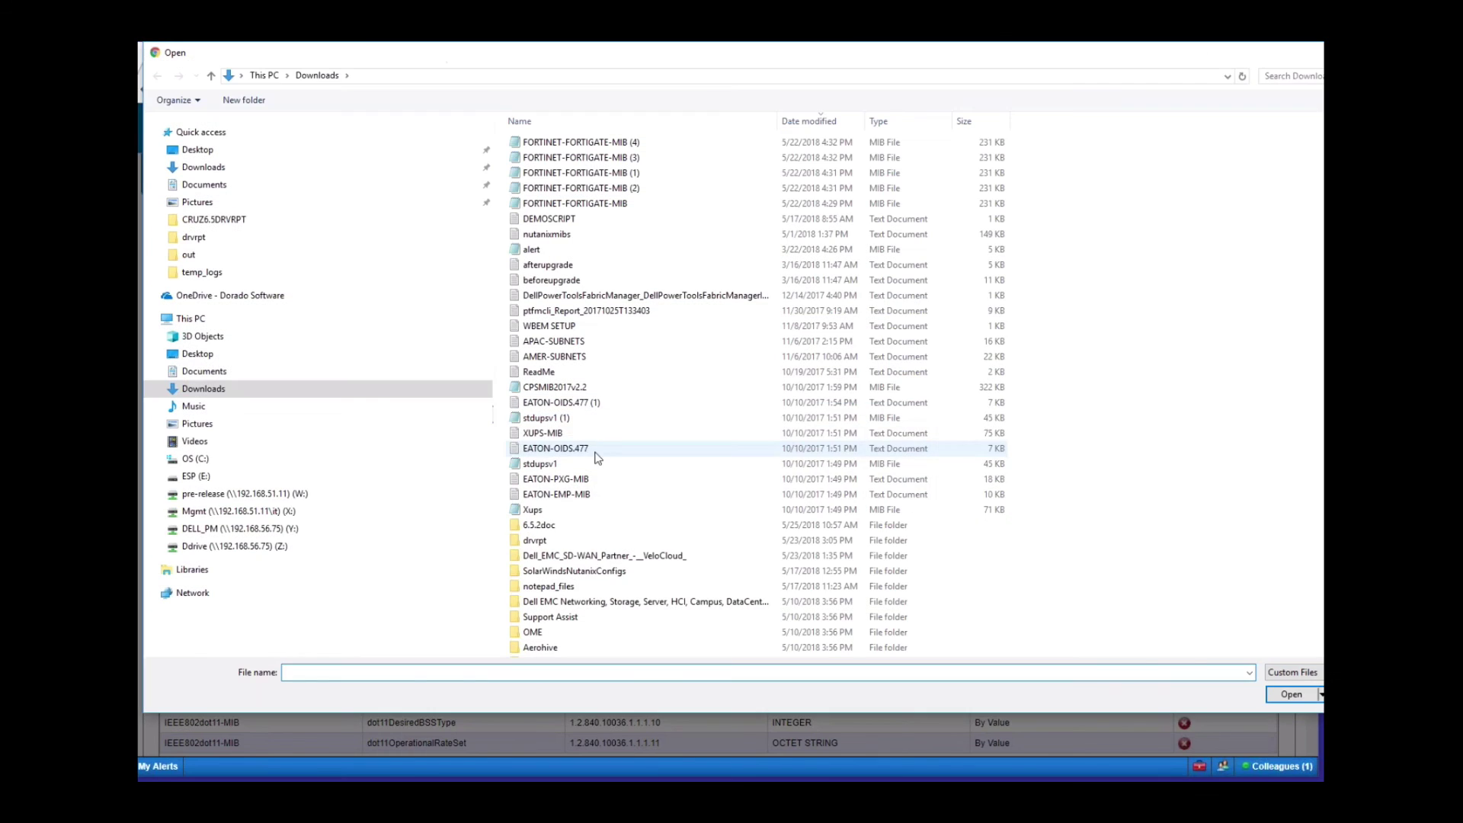
pyautogui.click(562, 465)
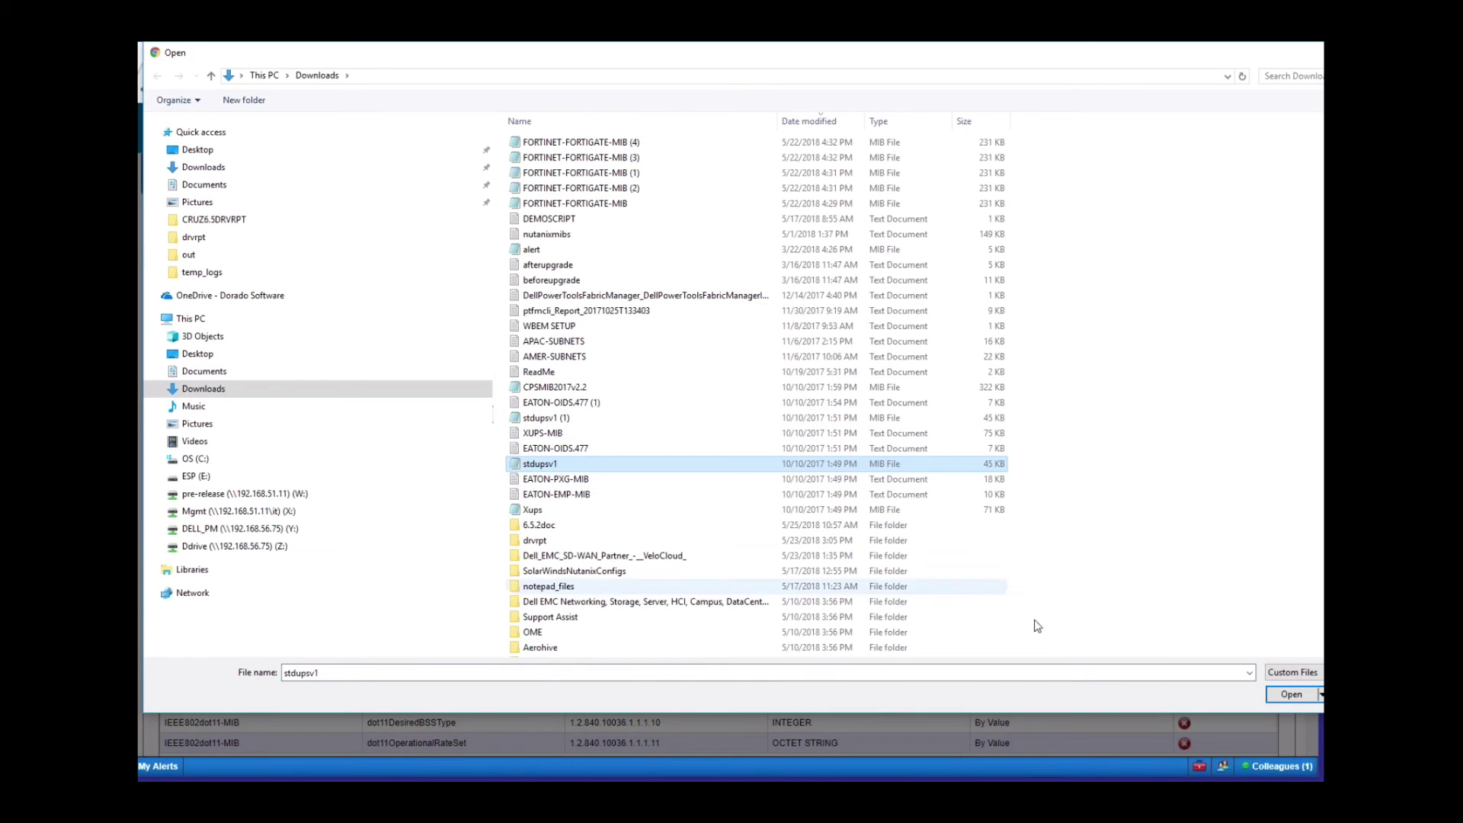
pyautogui.click(1295, 695)
pyautogui.click(554, 477)
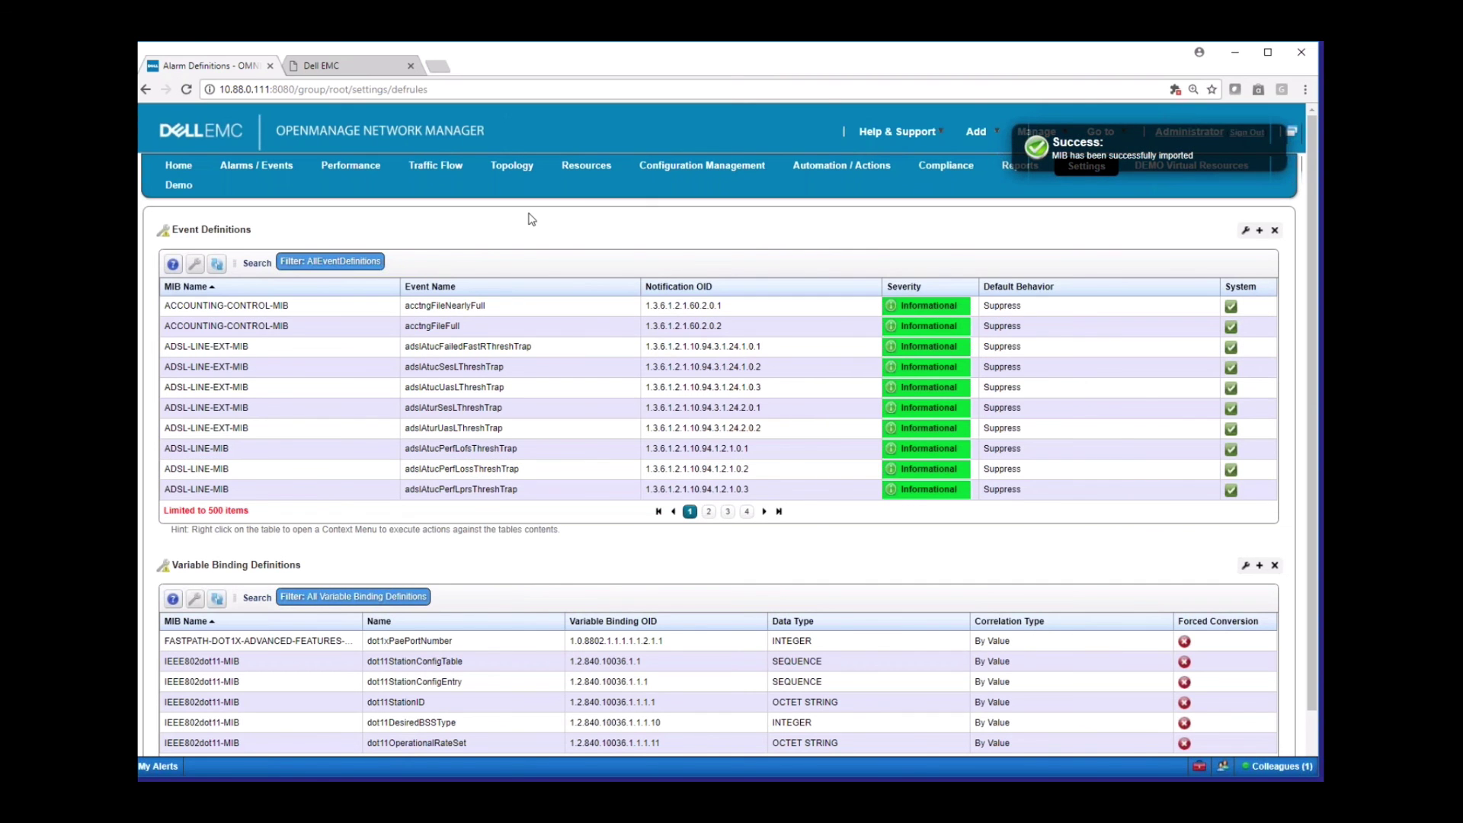
# Step: Search Event Definitions for 'ups' and review the matching entries
pyautogui.click(256, 262)
pyautogui.write('ups')
pyautogui.press('Return')
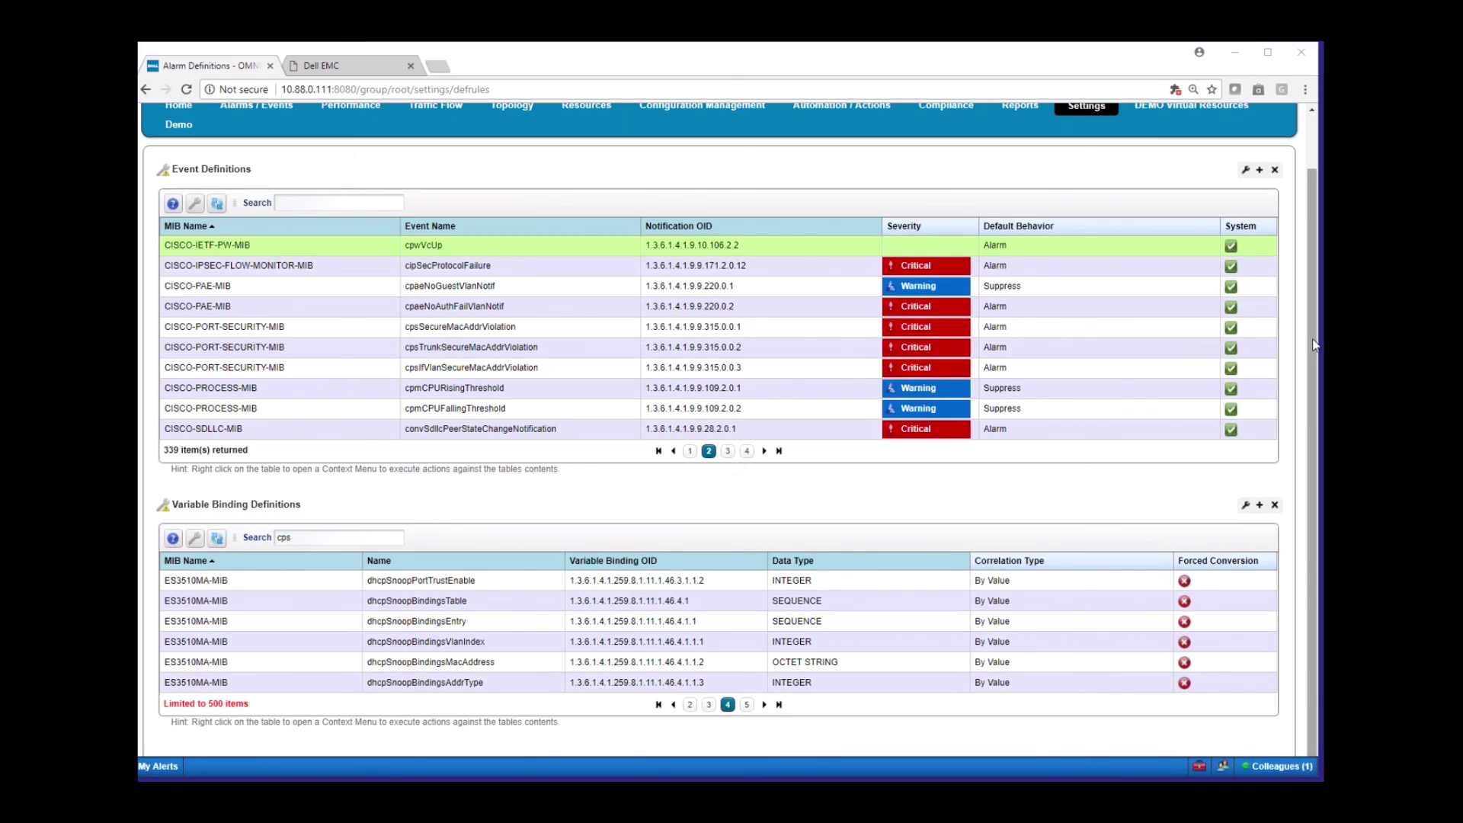
pyautogui.scroll(2, 1312, 337)
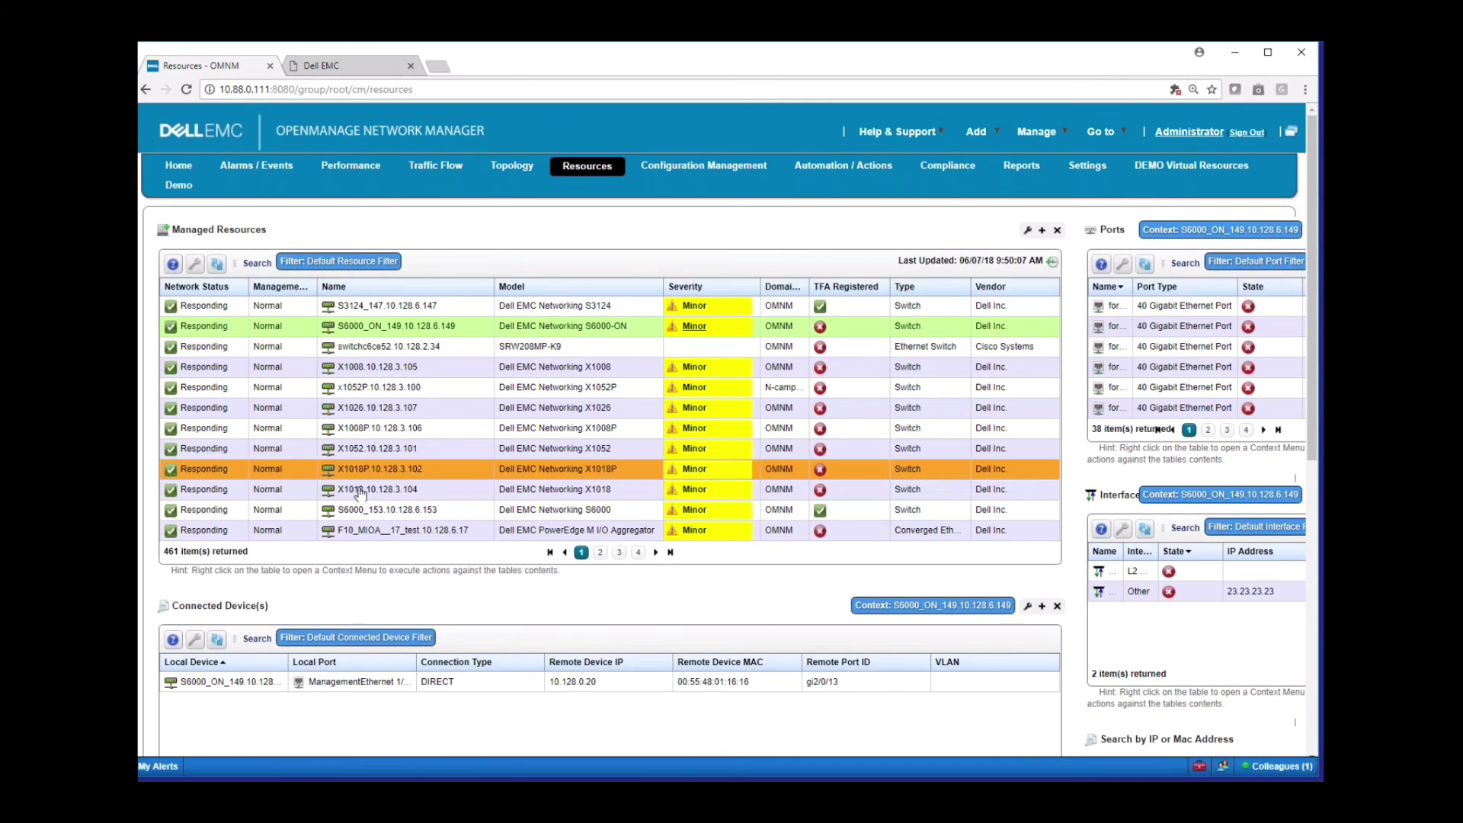
# Step: Open the X1018P switch's MIB Browser and view CPS-MIB under User Loaded MIBs
pyautogui.rightClick(368, 476)
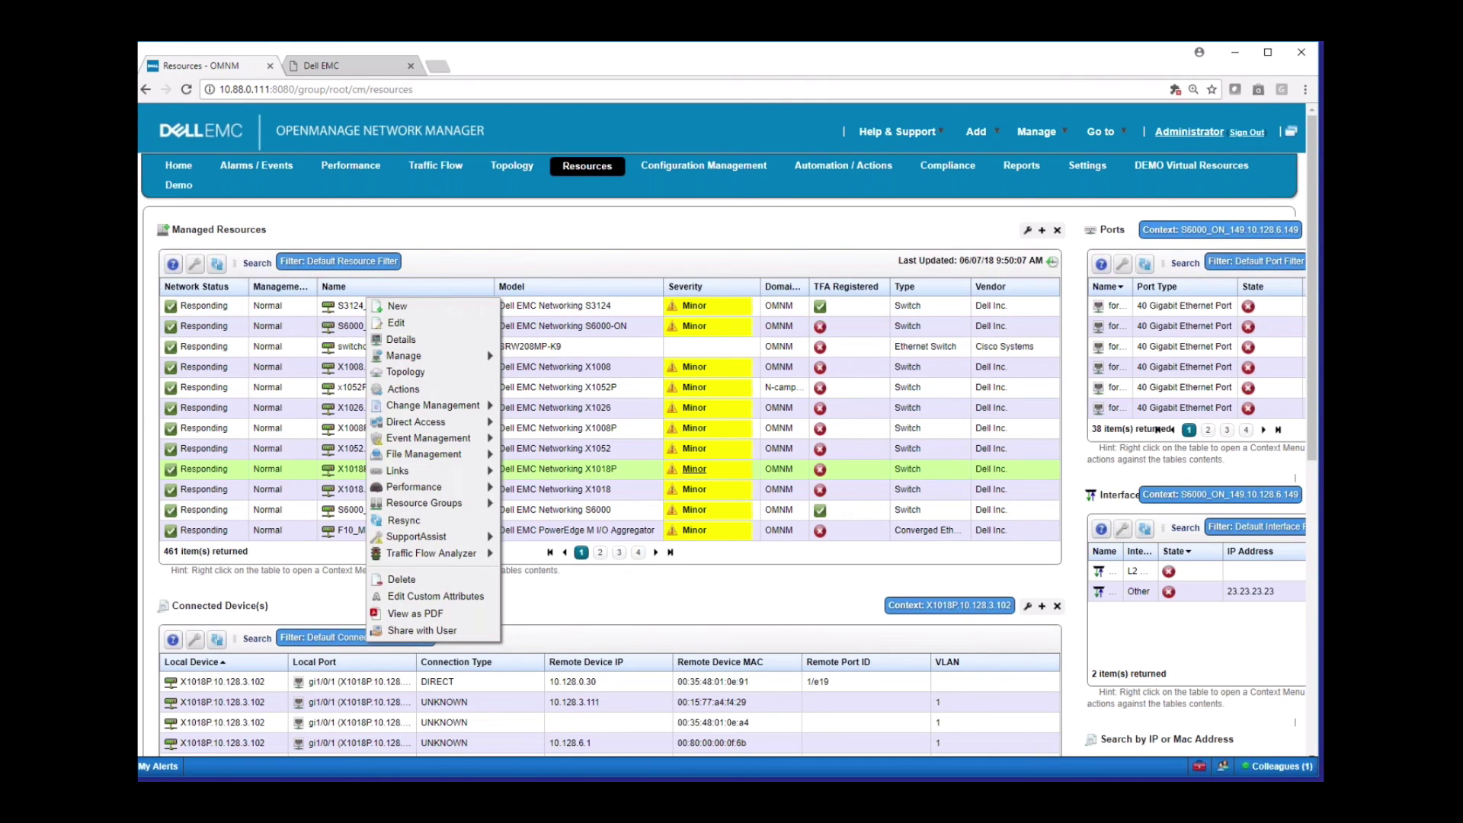
pyautogui.moveTo(473, 554)
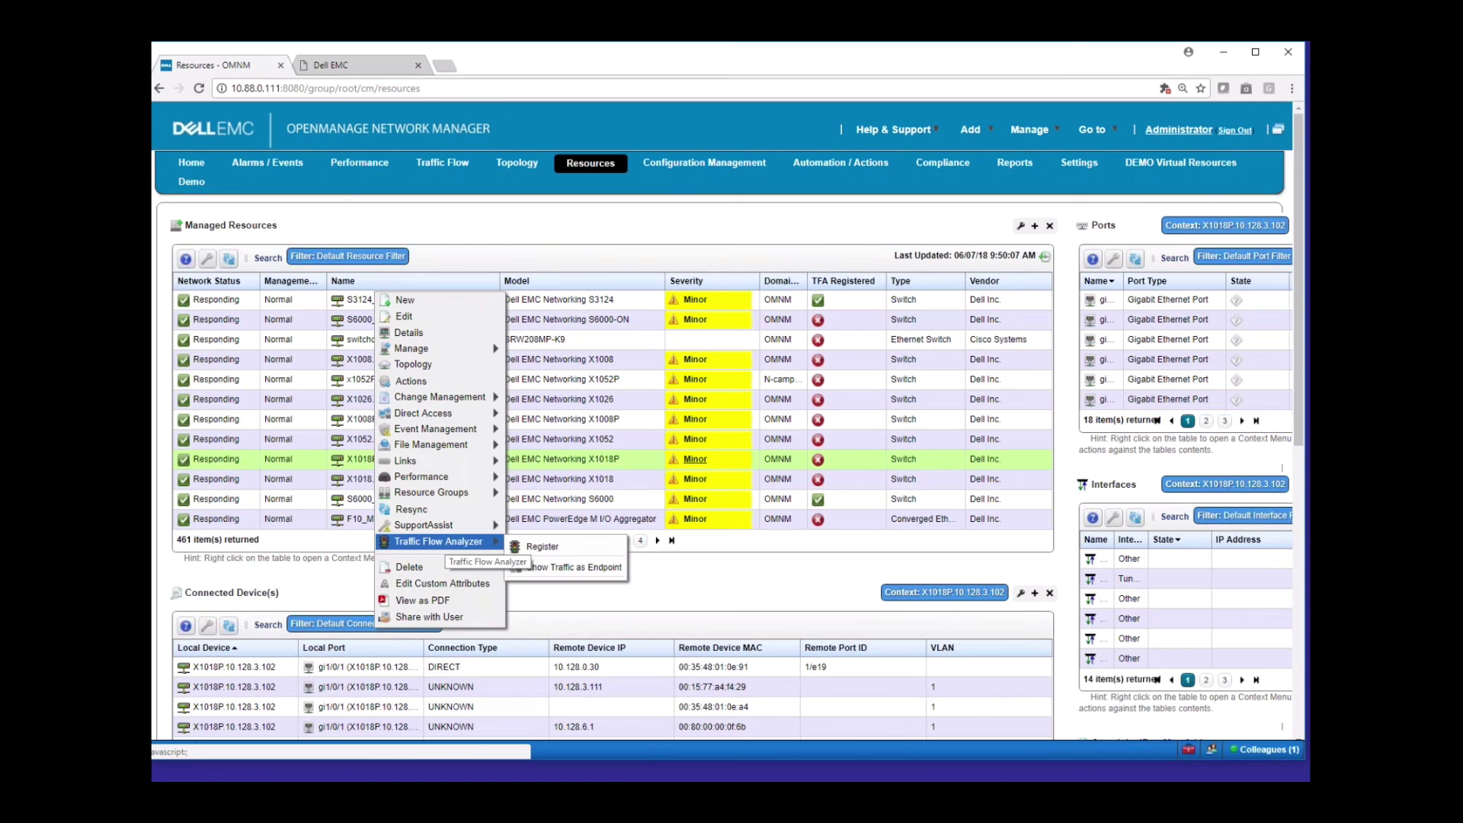
pyautogui.moveTo(427, 413)
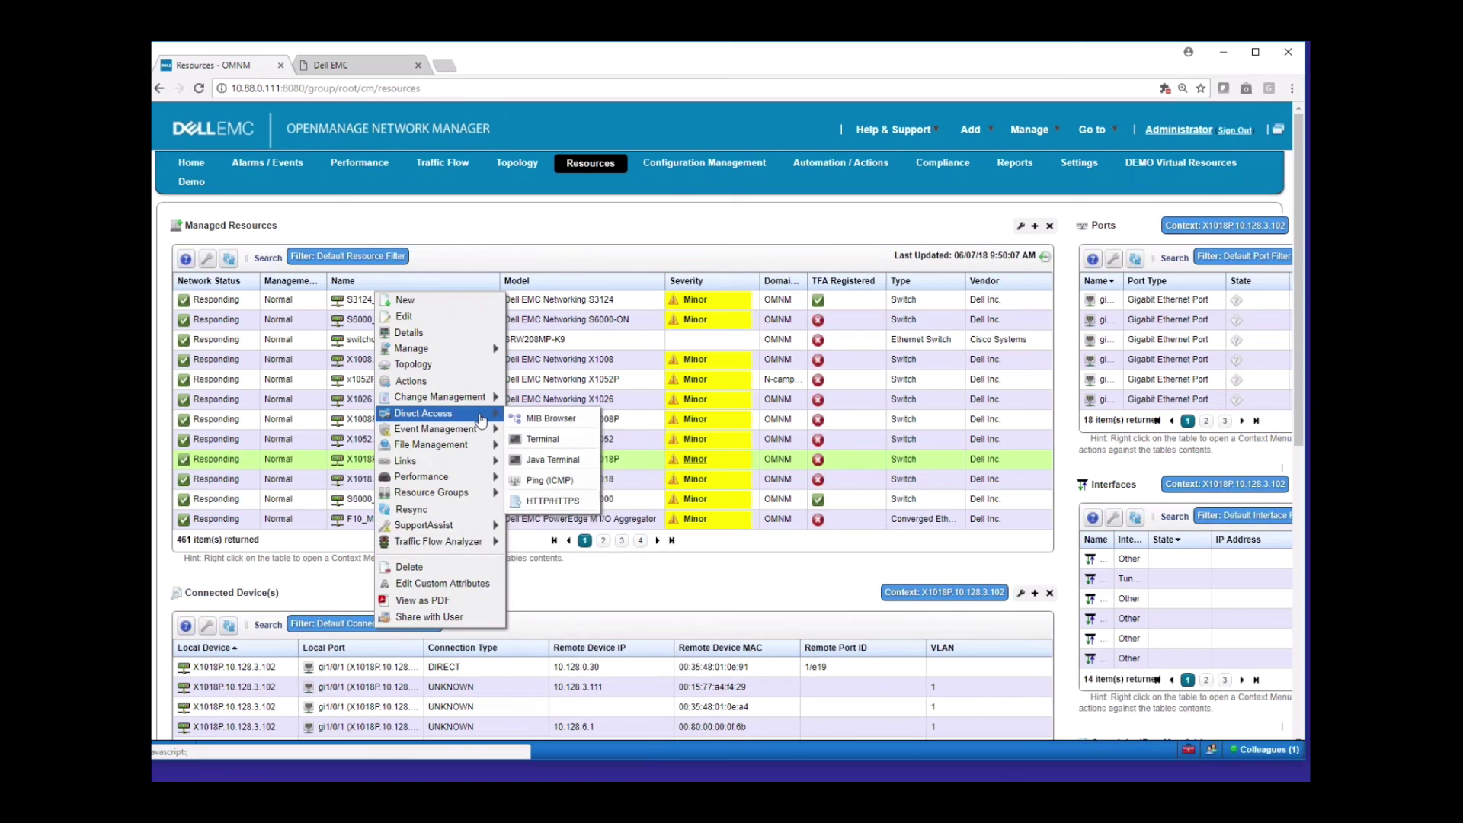
pyautogui.click(556, 417)
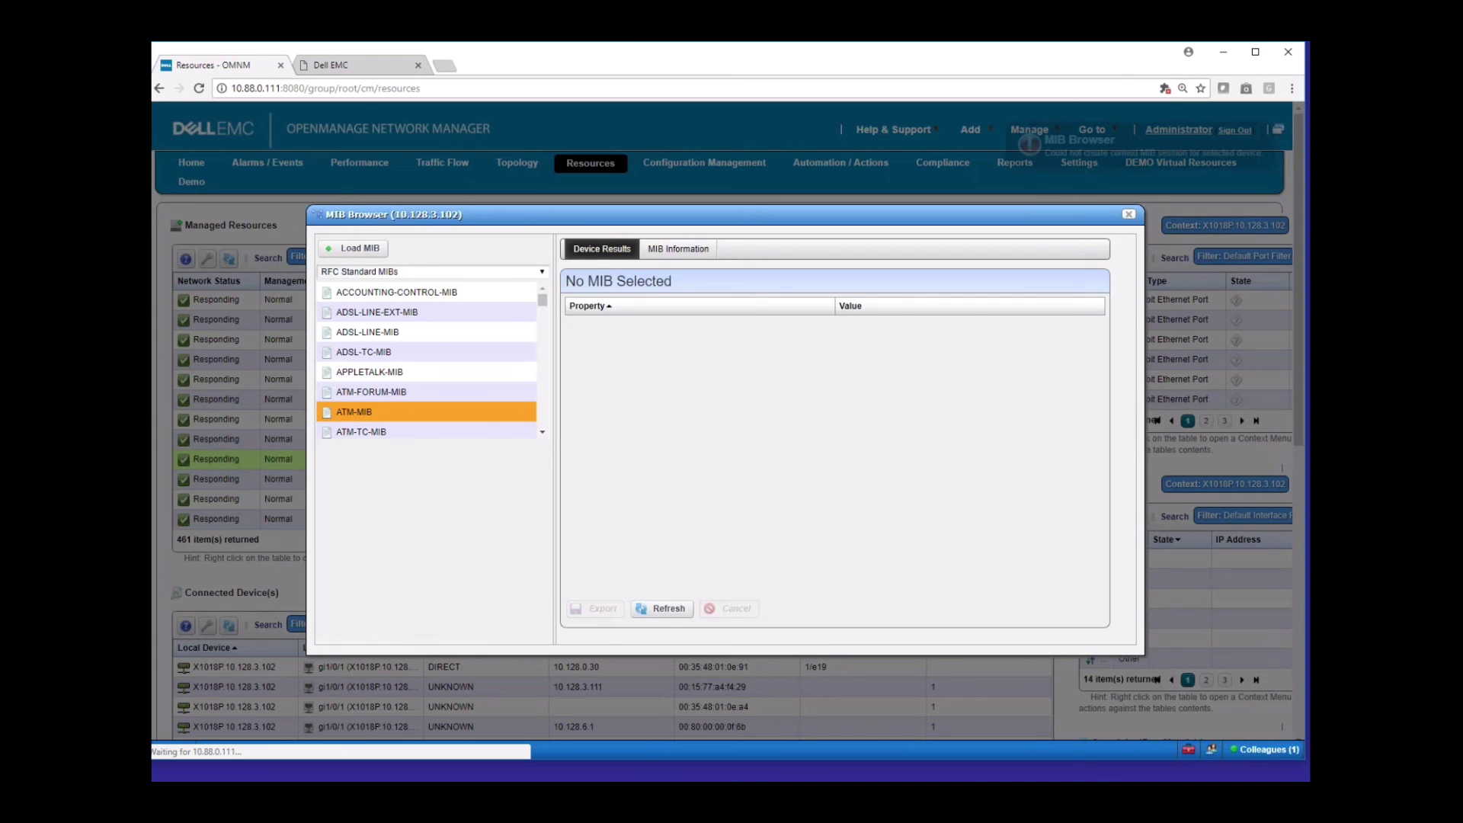
pyautogui.click(542, 272)
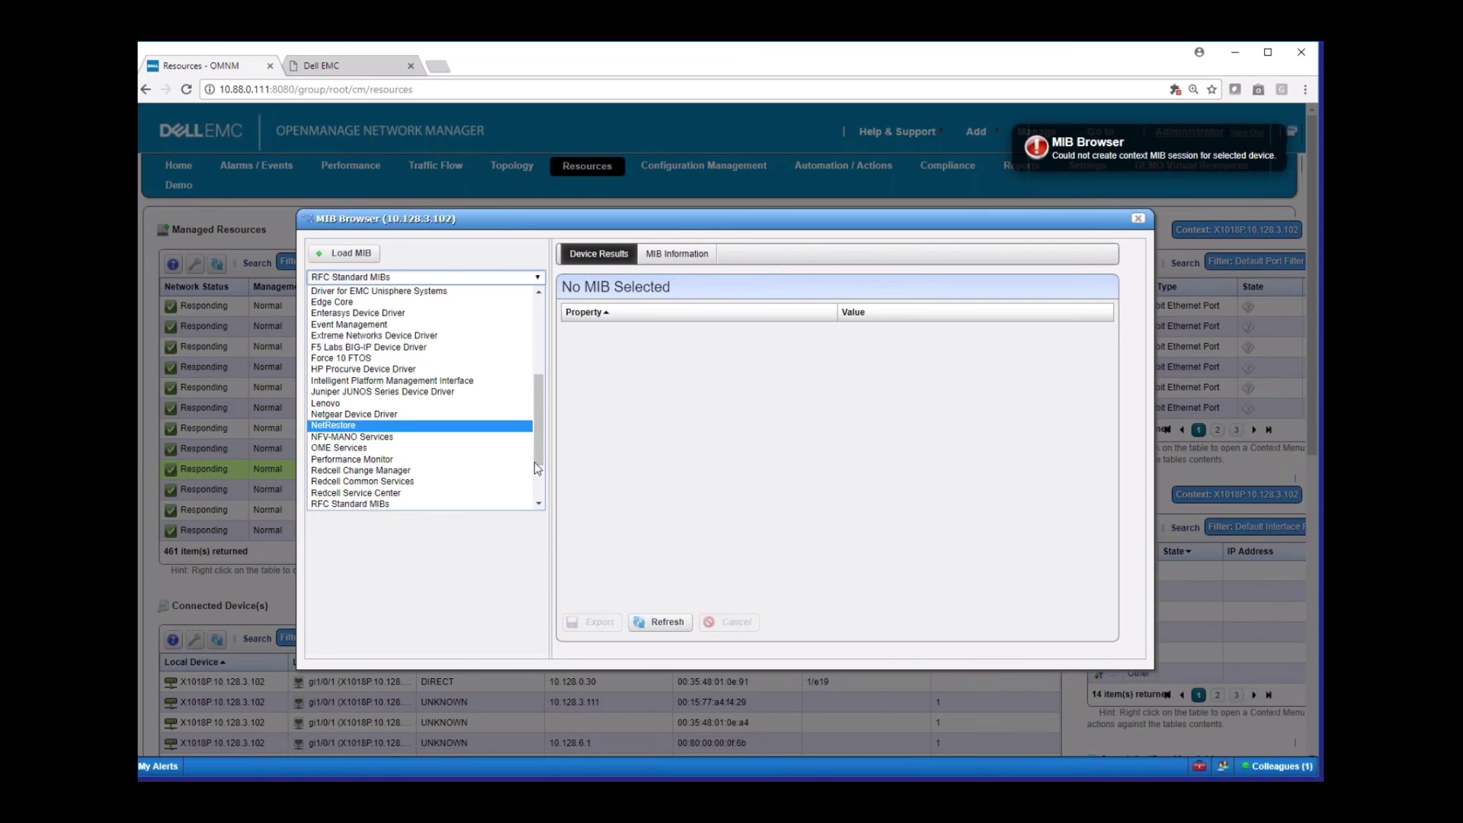
pyautogui.scroll(-3, 535, 463)
pyautogui.click(440, 486)
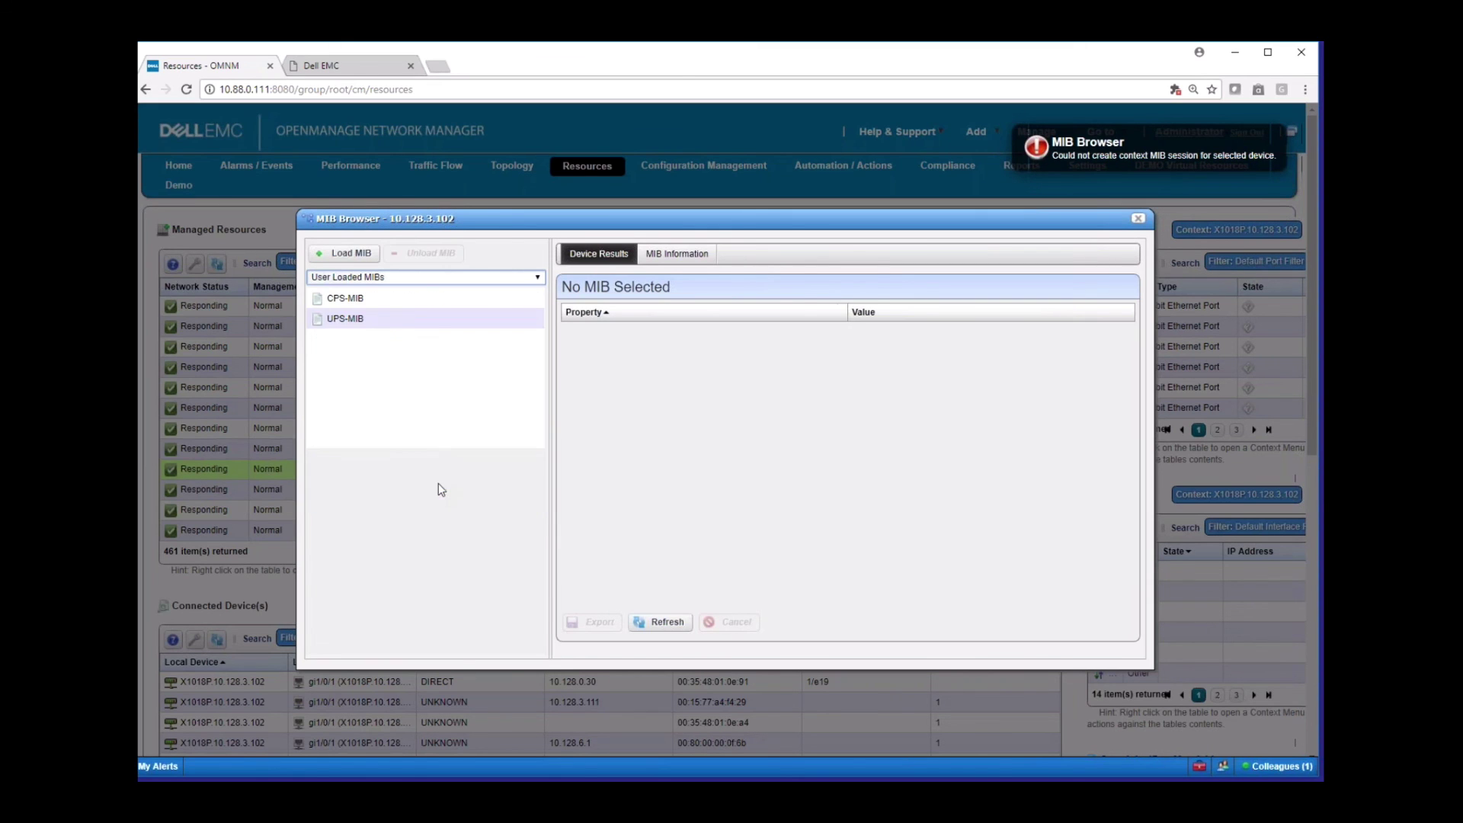
pyautogui.click(355, 301)
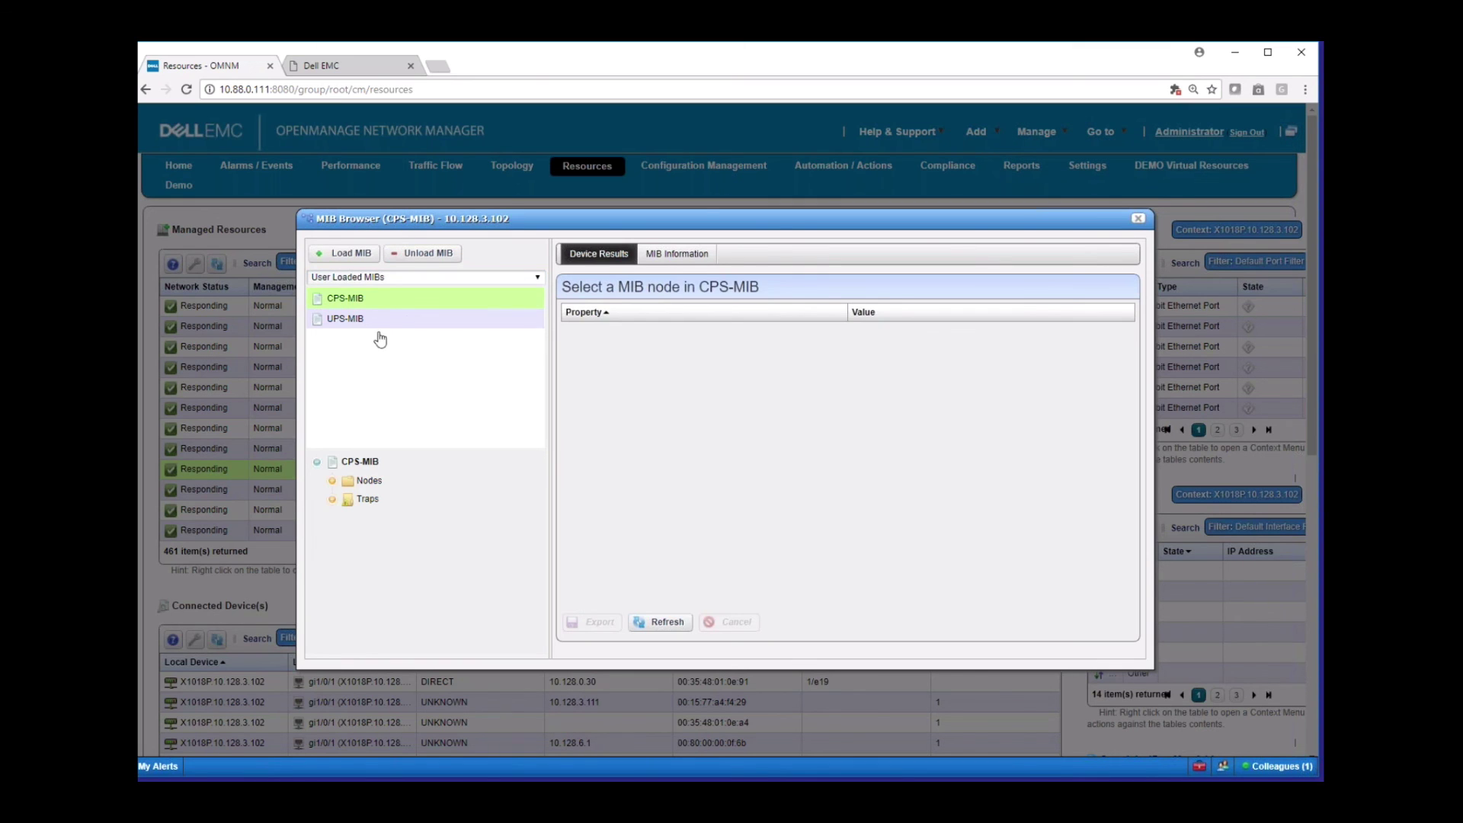
# Step: Close the MIB Browser and advance loadmibs.pdf to its closing Questions slide
pyautogui.click(1139, 221)
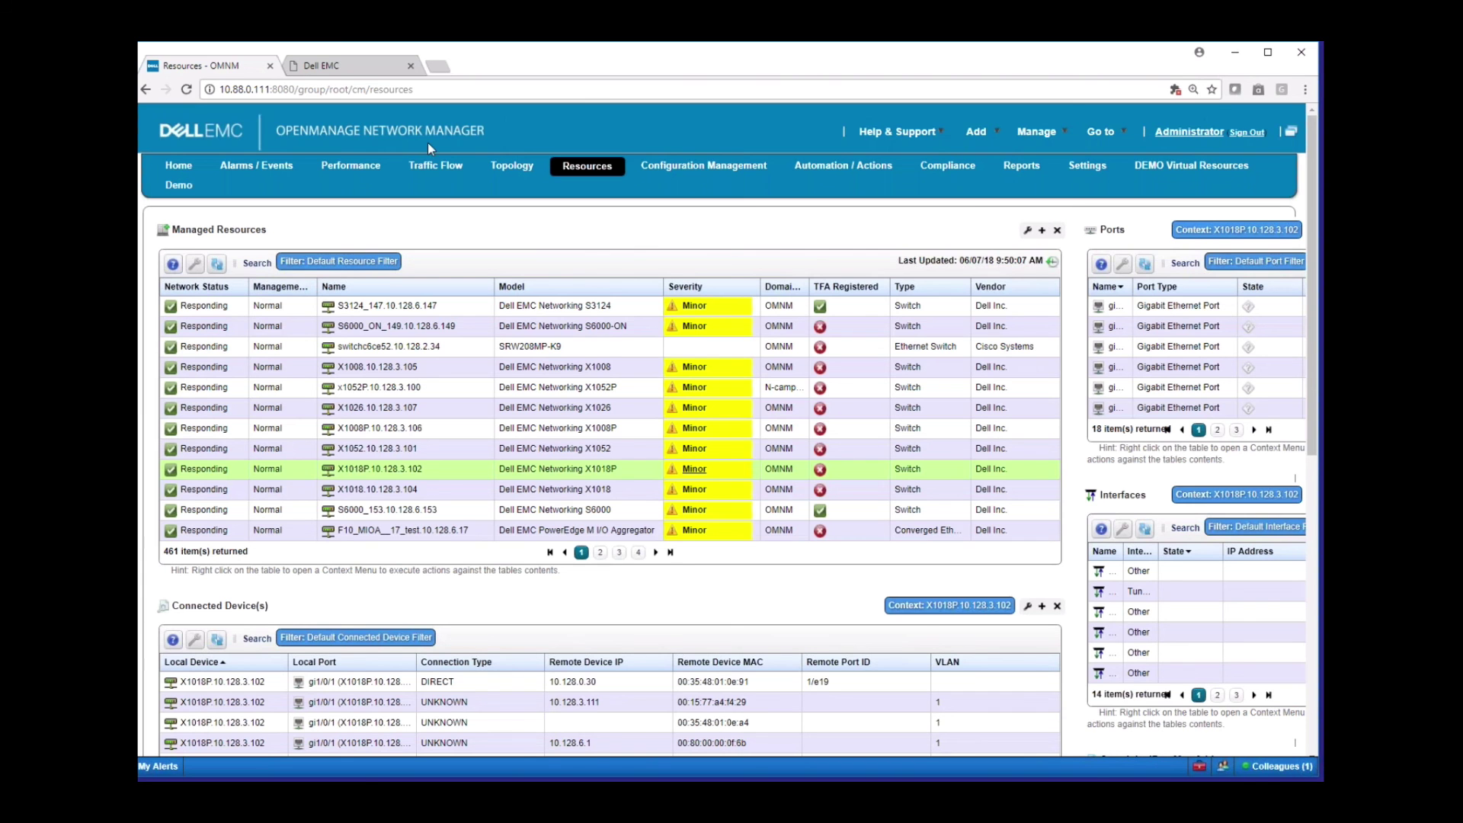
pyautogui.click(361, 70)
pyautogui.press('pagedown')
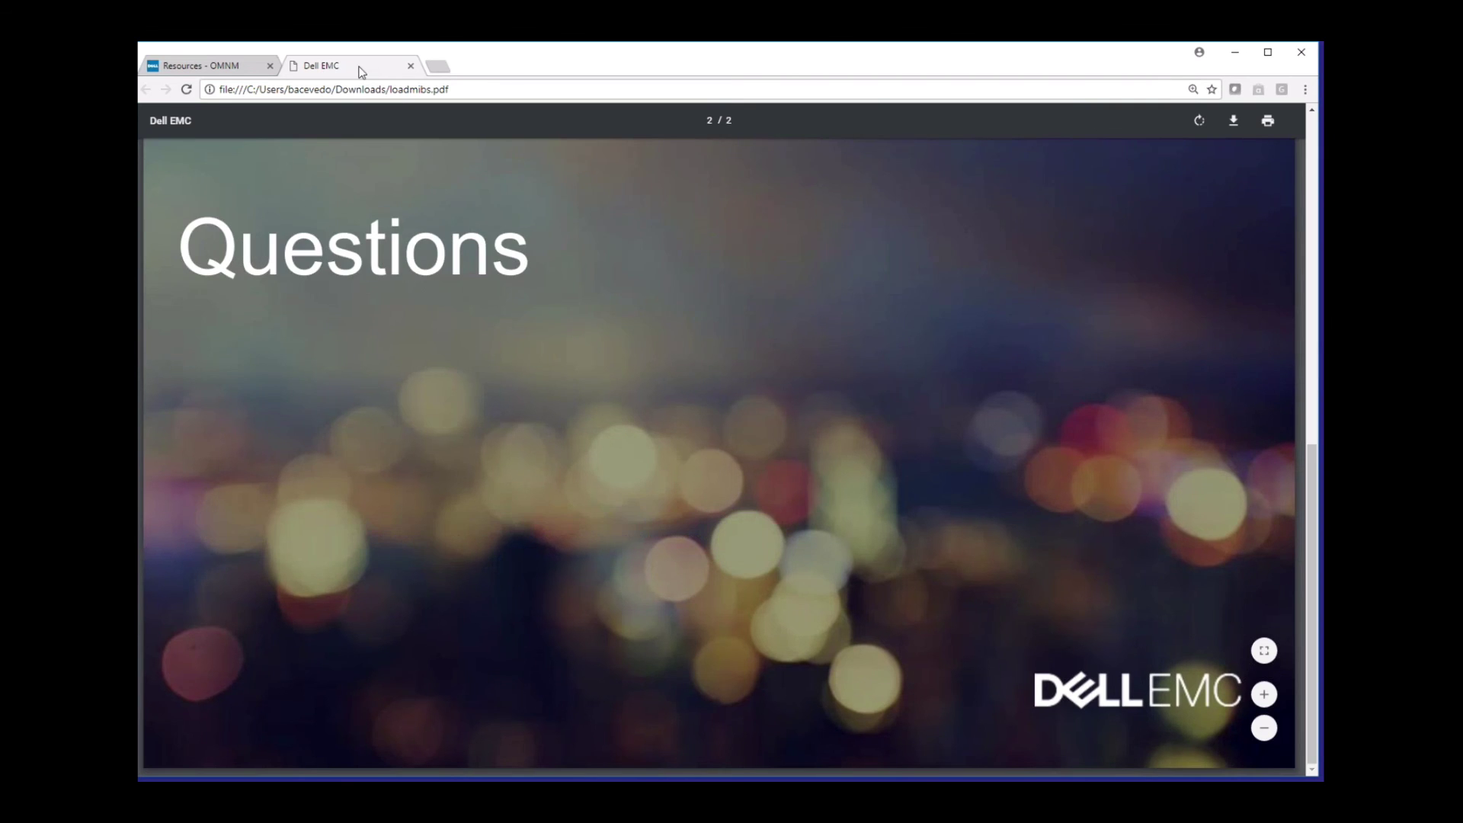